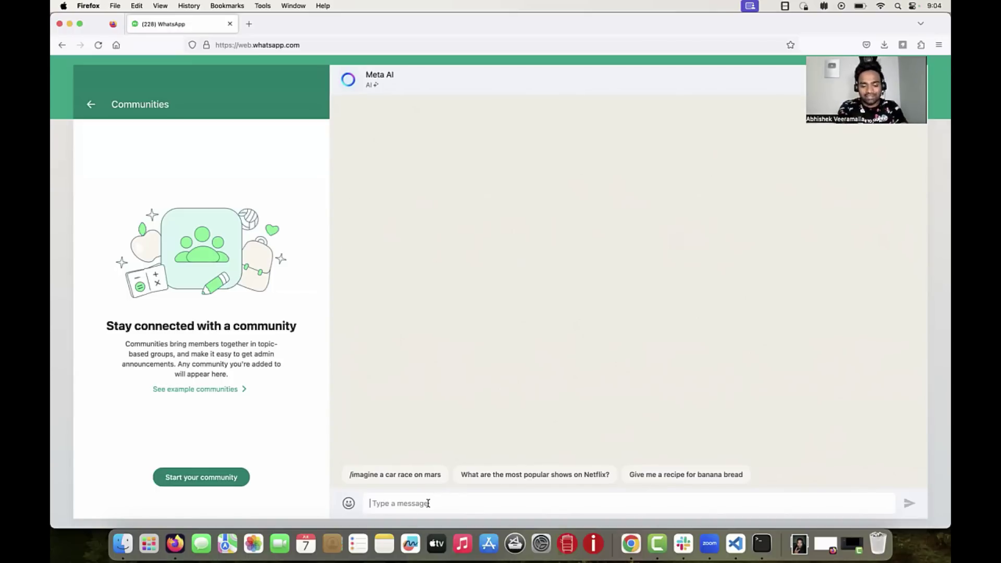
text(create a roadmap )
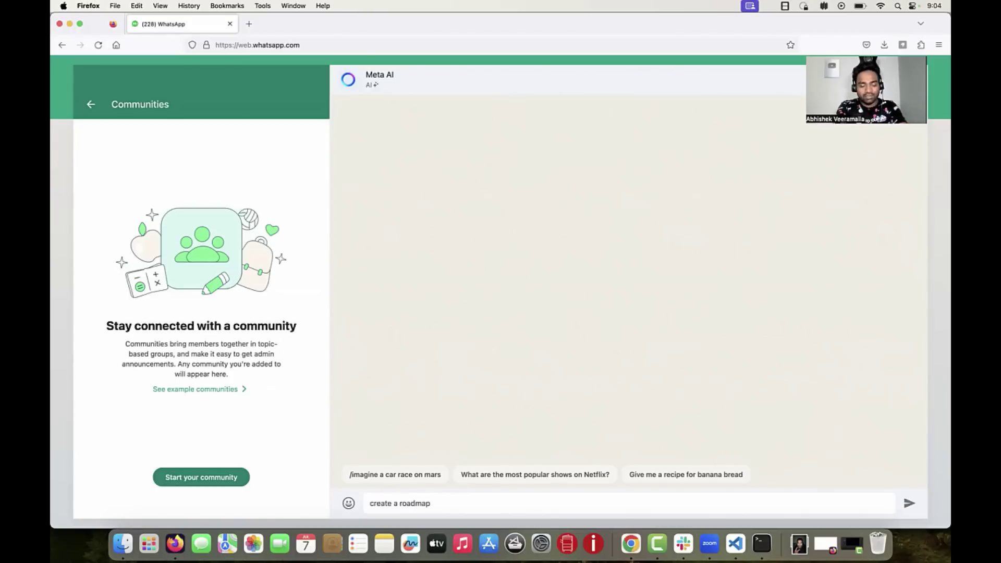
text(for learning AWS in 30 days. )
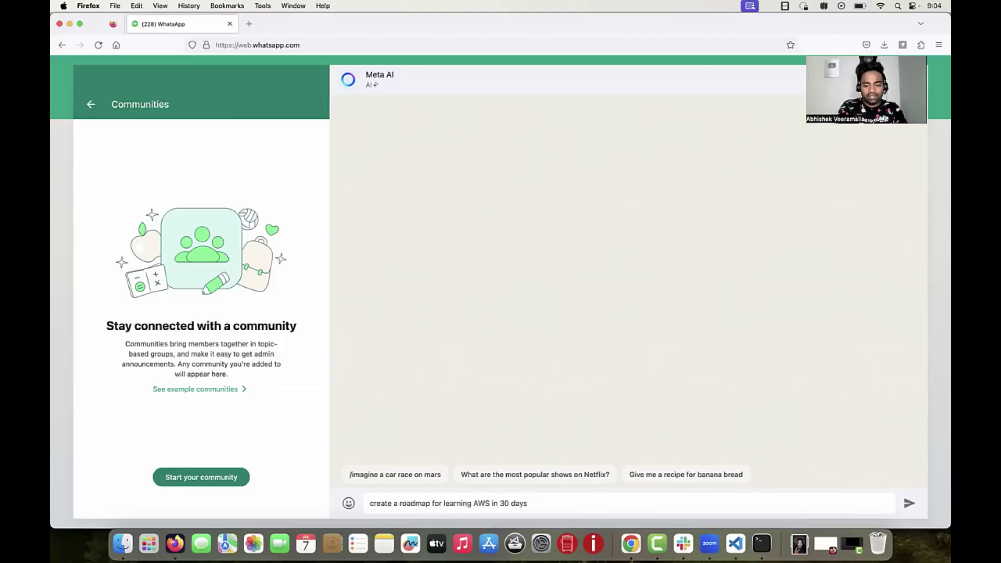
text(Cover all the important AWS )
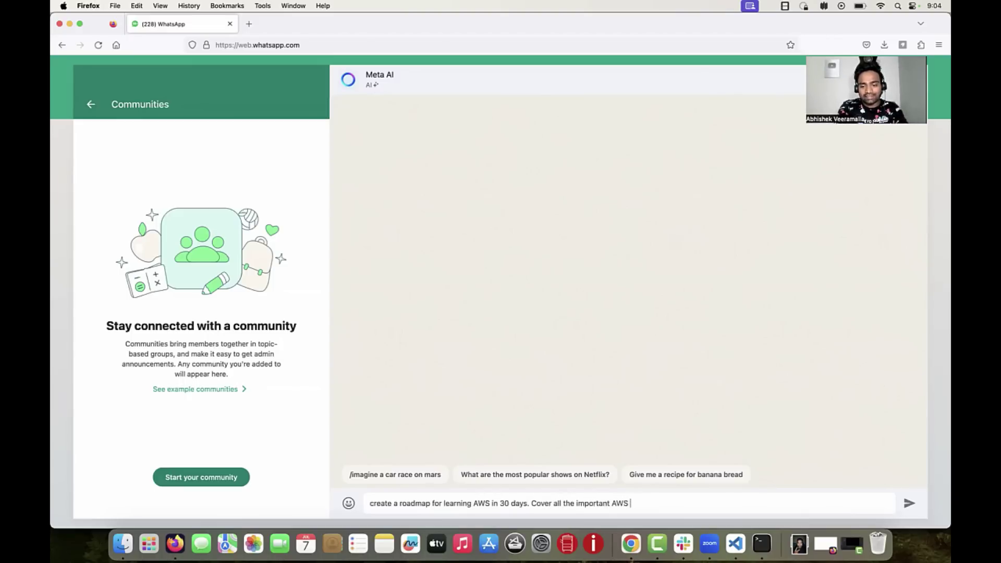
text(services for DevOps engineers ?)
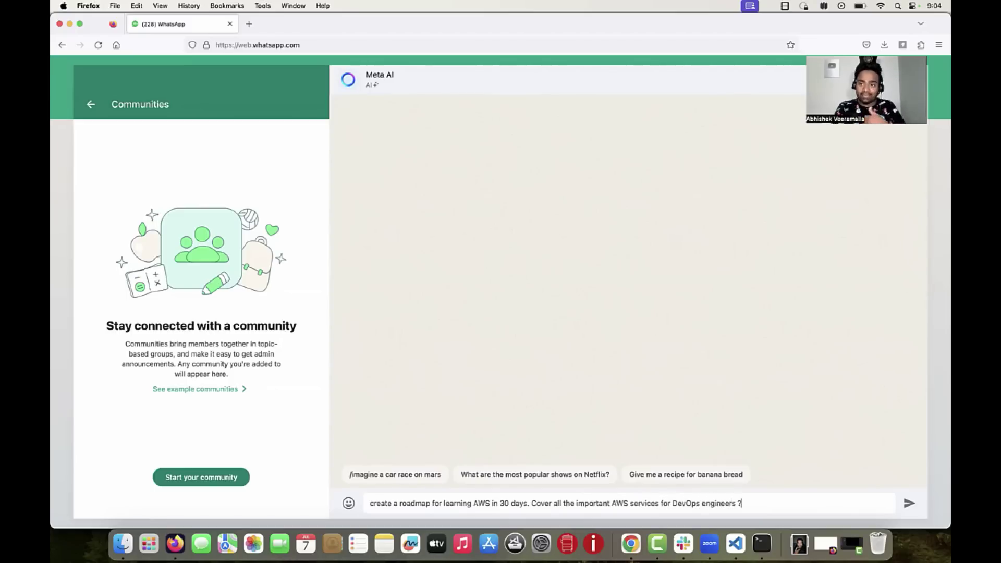
Select and then deselect the drafted 30-day AWS DevOps roadmap prompt in the message box.
drag(379, 503, 786, 504)
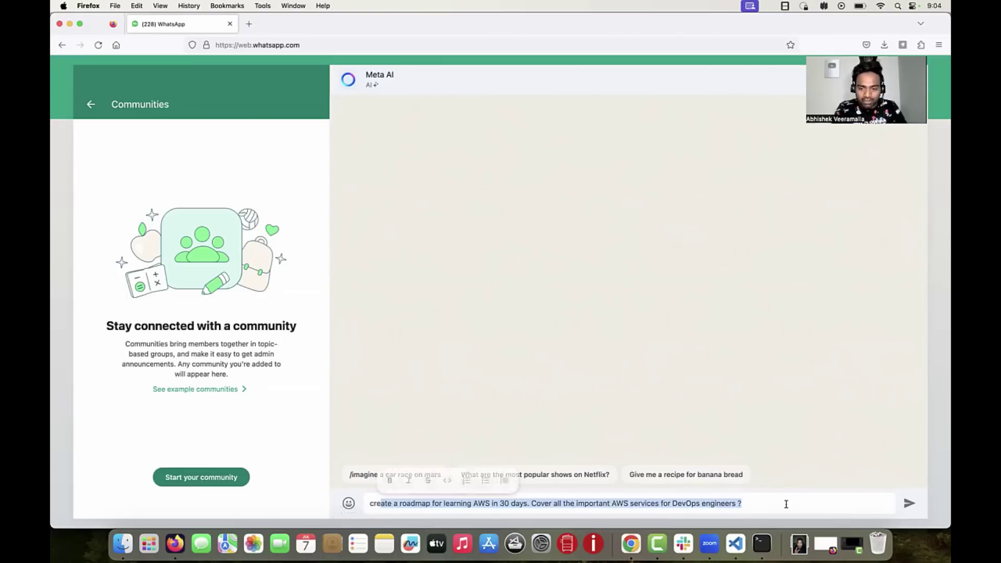
click(786, 504)
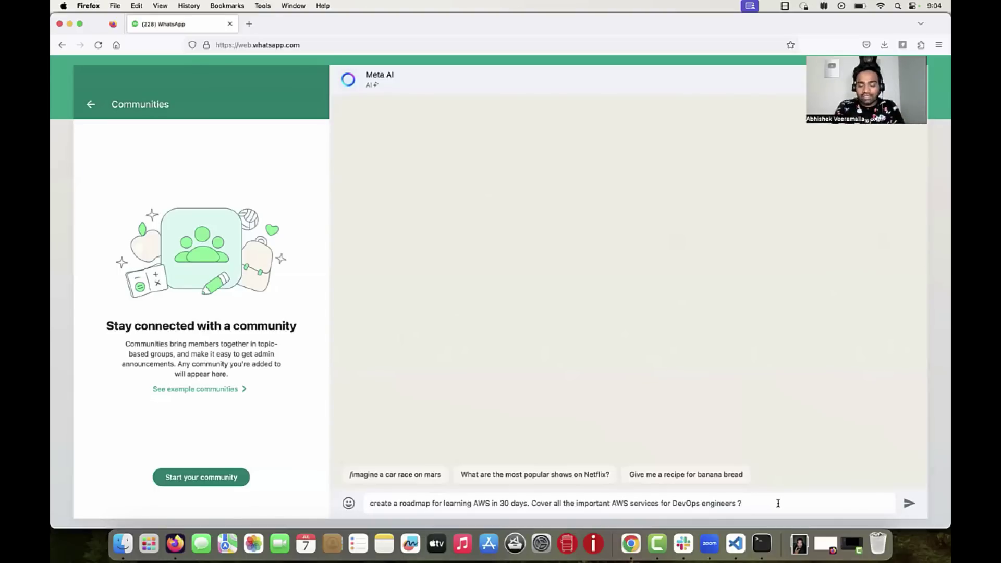
Send the roadmap request and read the reply, highlighting Free Tier pricing, Compute Services and ECS/EKS.
key(Return)
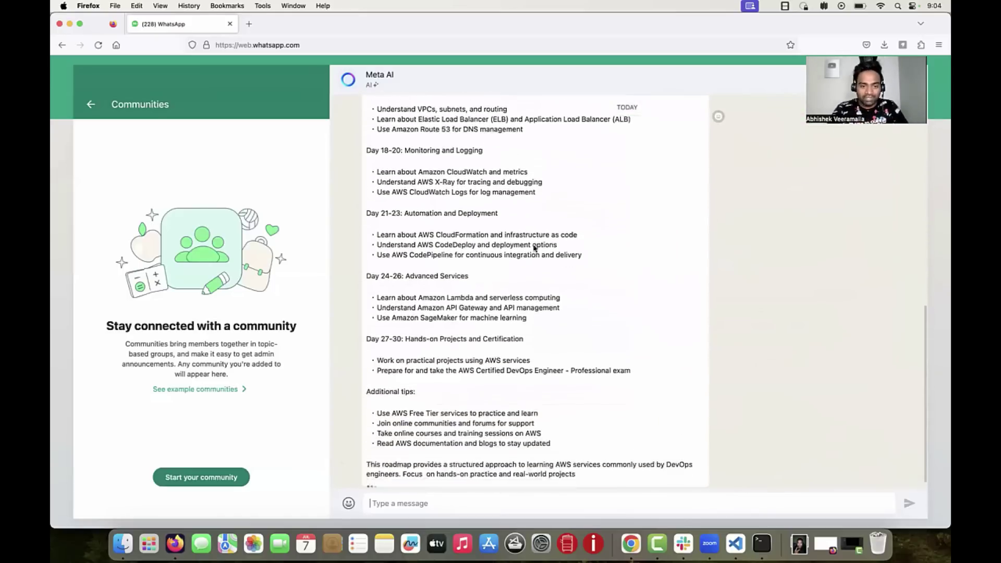
scroll(535, 249, up, 3)
scroll(535, 249, up, 3)
scroll(424, 159, up, 2)
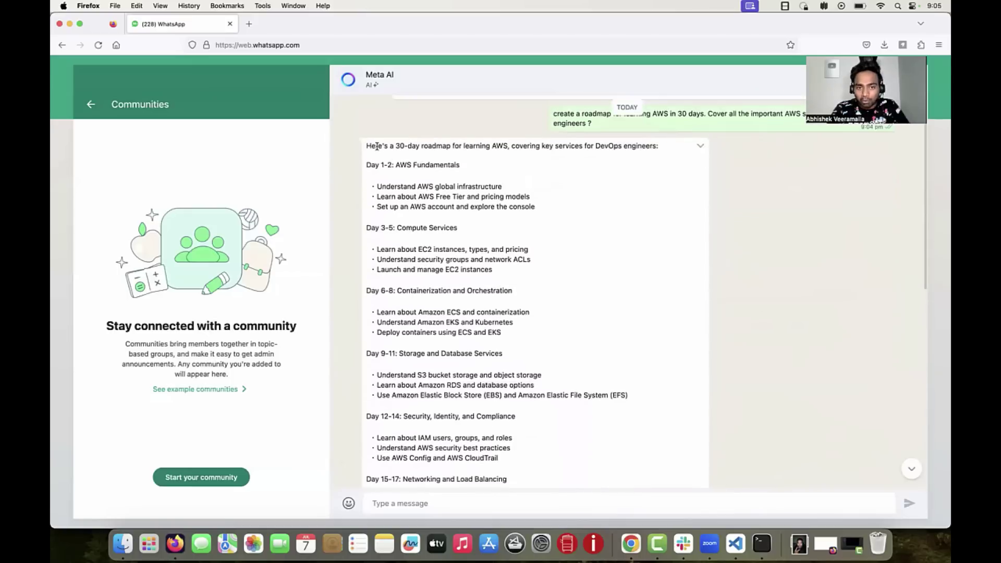
drag(366, 145, 528, 310)
click(788, 265)
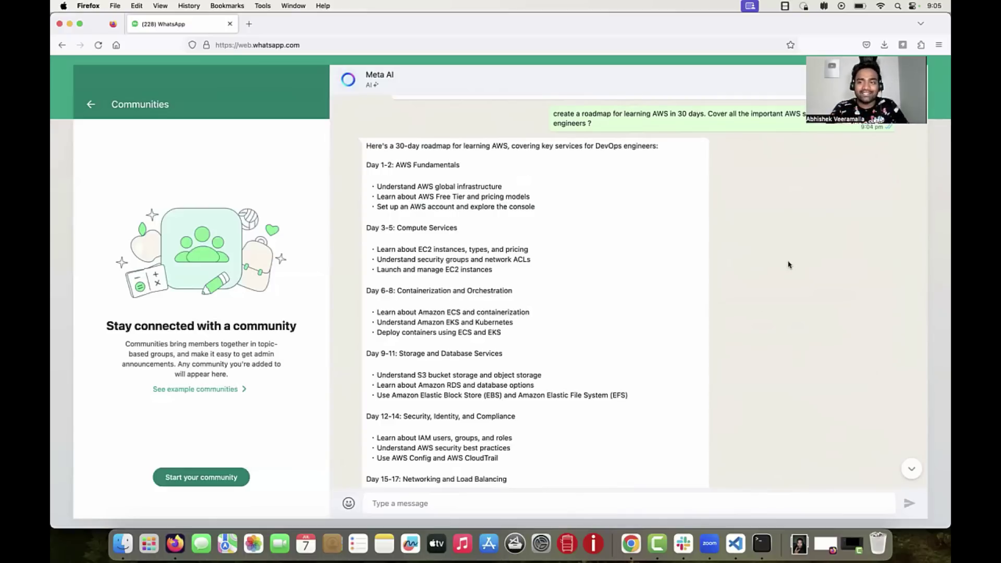
scroll(706, 328, up, 2)
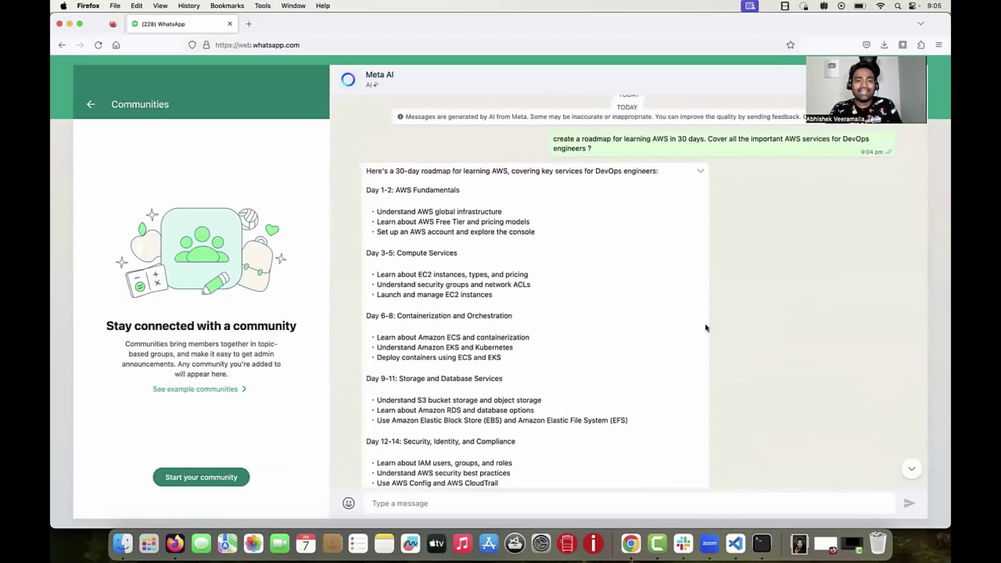
scroll(706, 327, down, 2)
scroll(706, 328, down, 1)
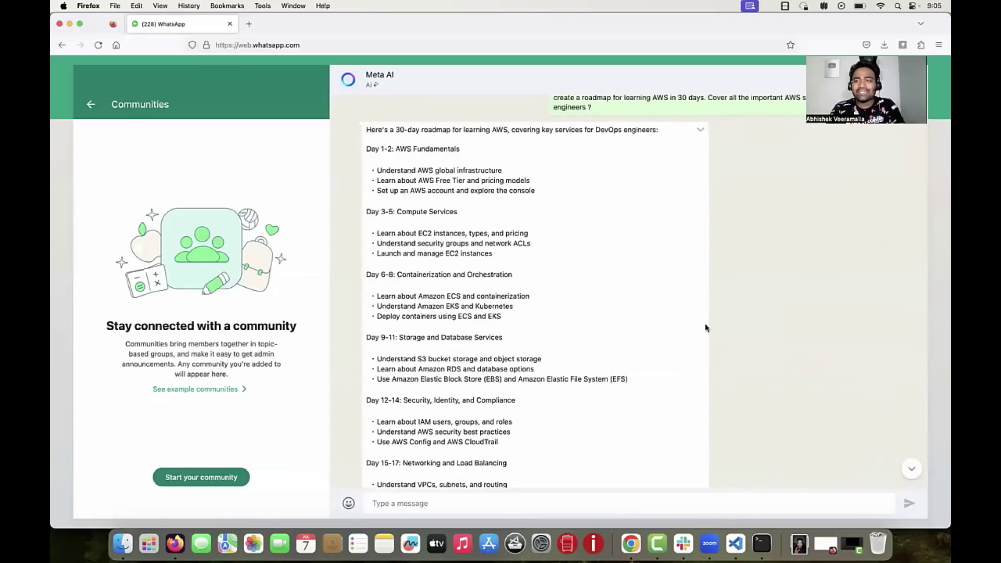
scroll(514, 263, down, 1)
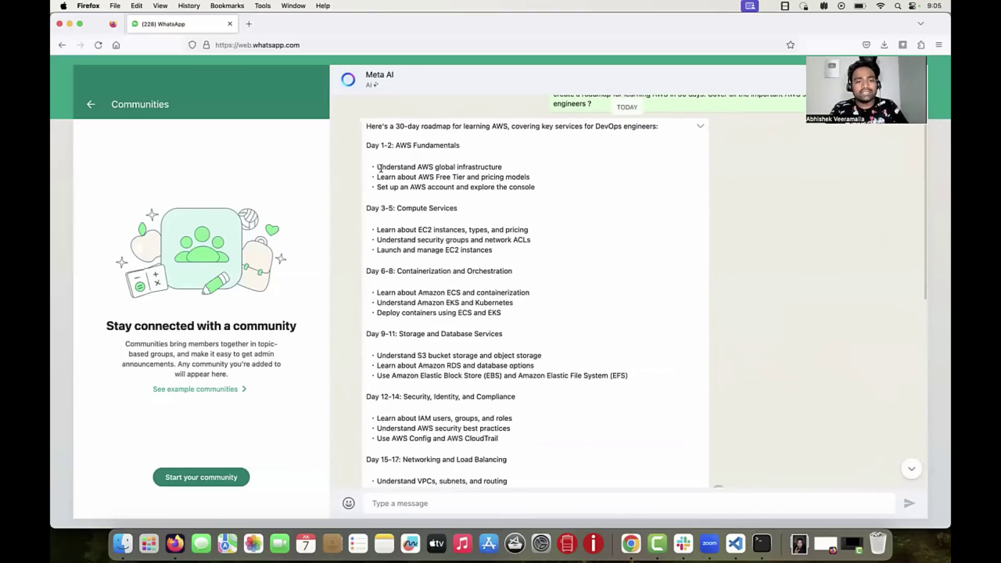
scroll(378, 167, down, 1)
drag(388, 168, 518, 165)
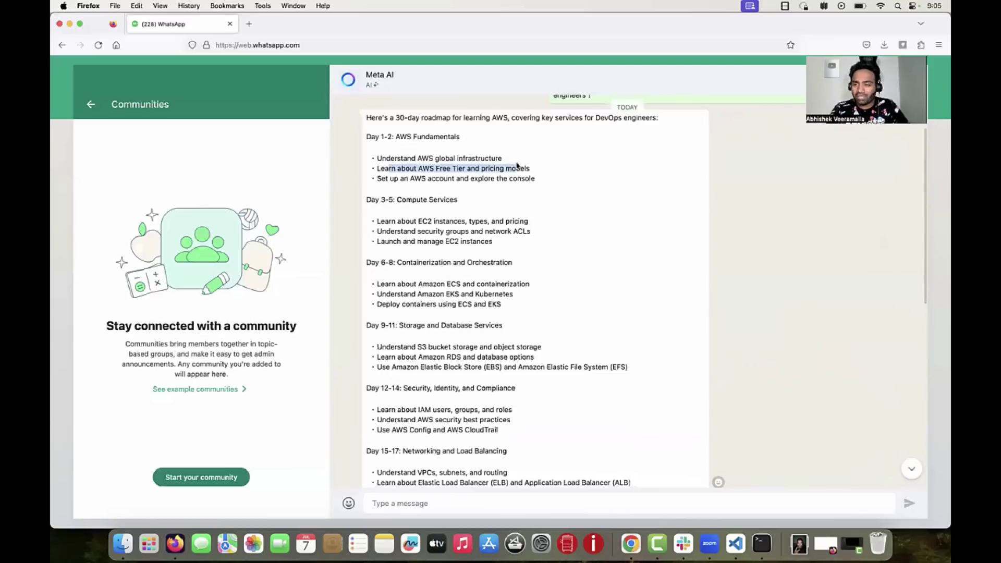
click(459, 162)
drag(416, 168, 536, 172)
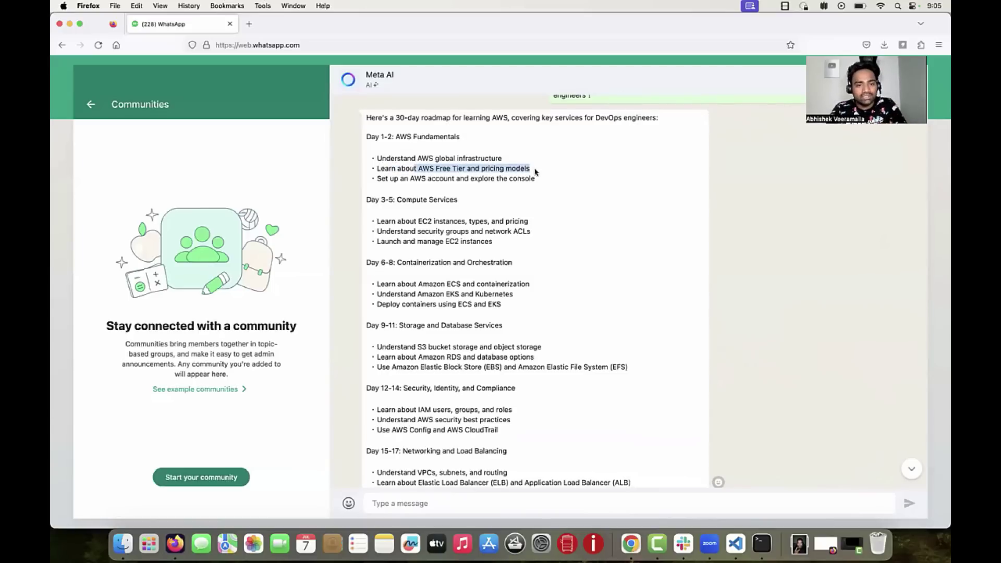
drag(397, 200, 466, 200)
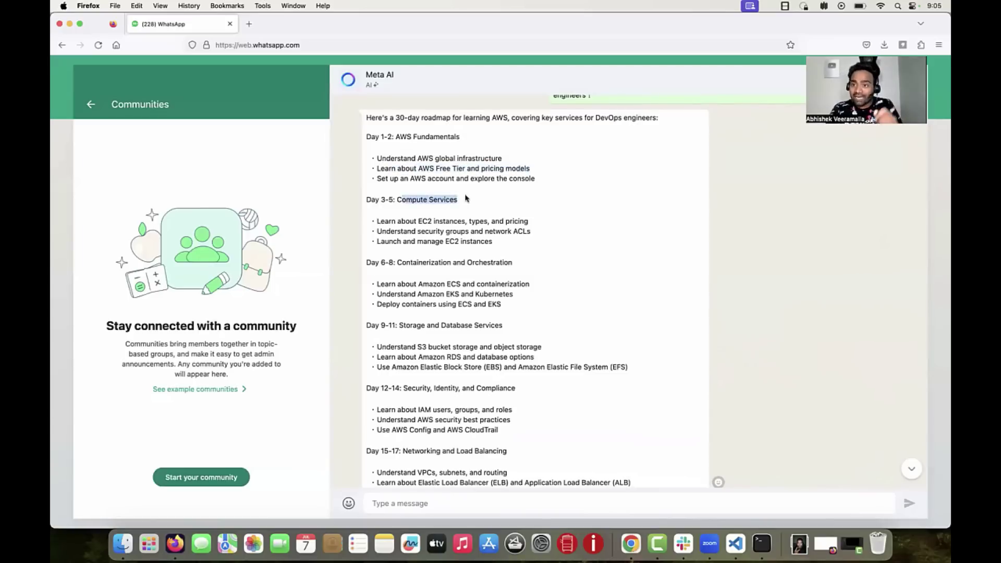
scroll(466, 199, down, 1)
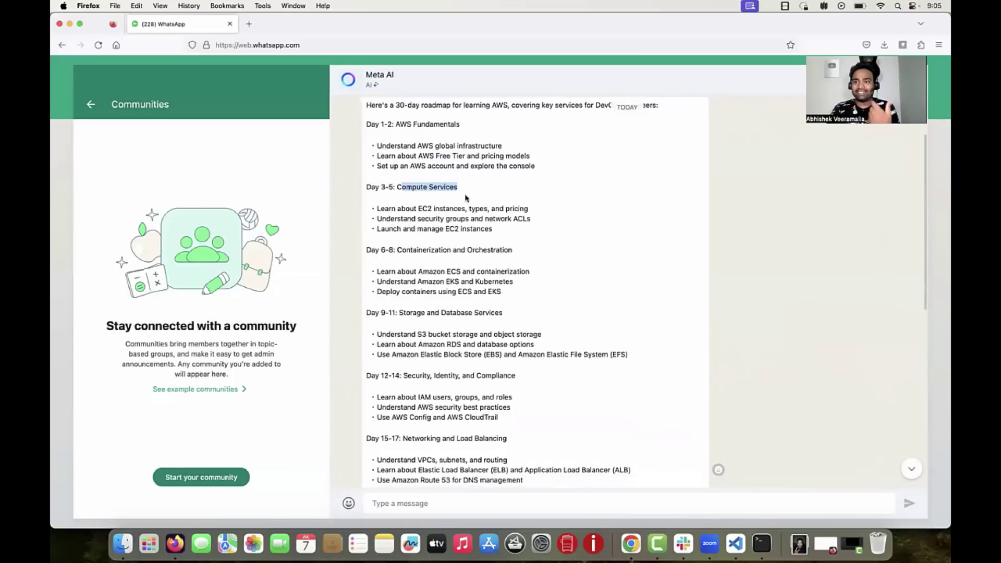
scroll(457, 220, down, 2)
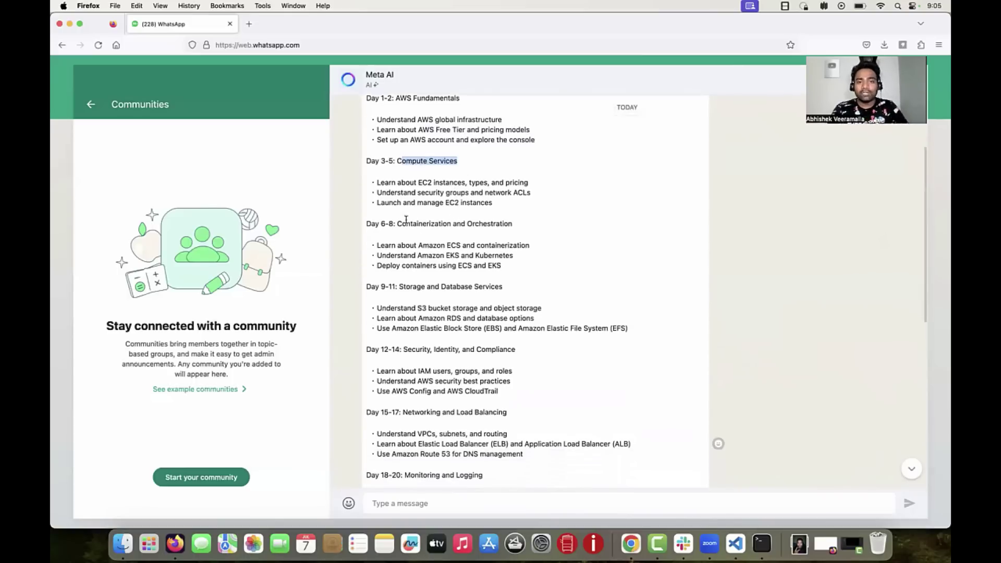
drag(404, 224, 496, 223)
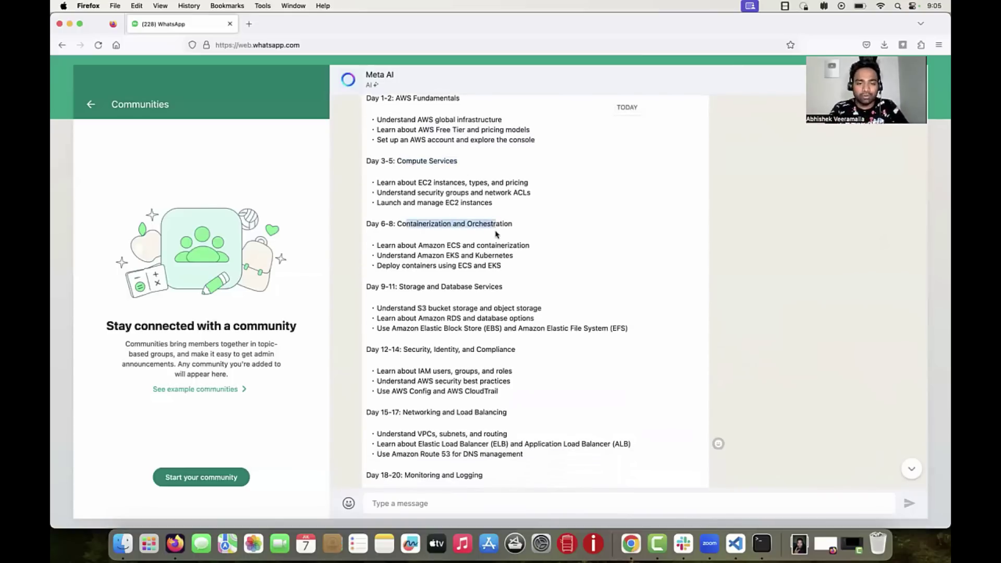
scroll(496, 227, down, 3)
drag(458, 209, 513, 213)
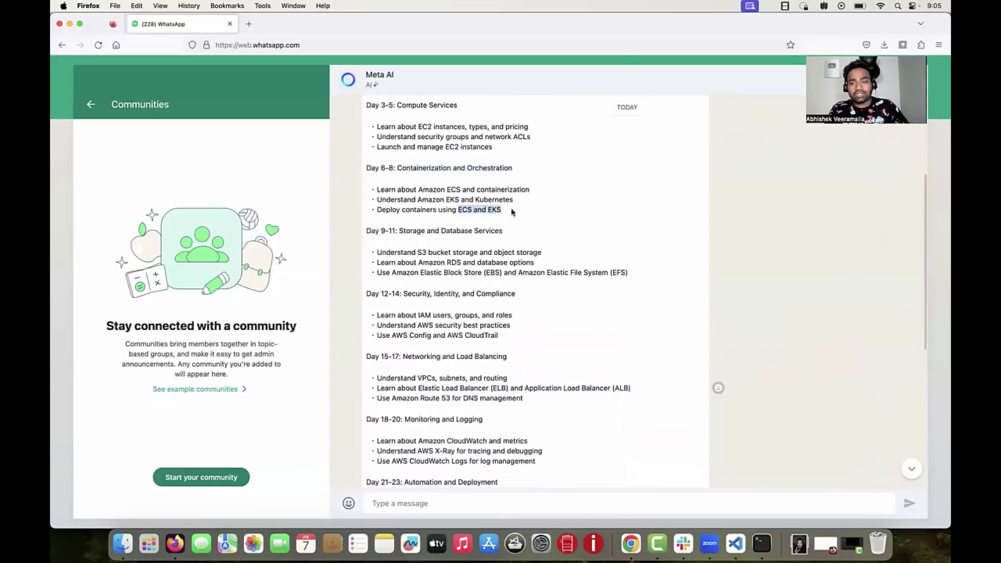
scroll(512, 215, down, 2)
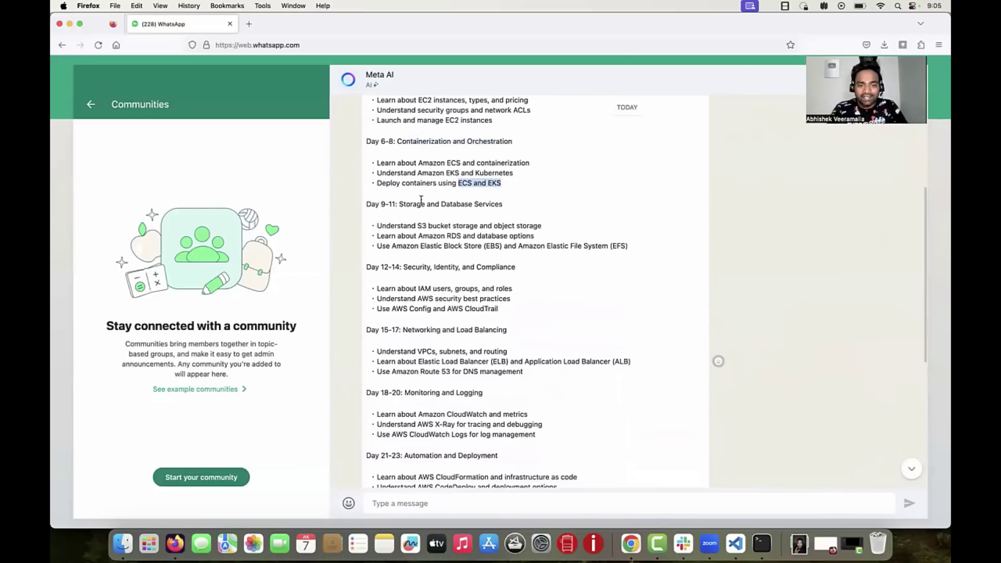
drag(410, 204, 503, 205)
drag(420, 268, 516, 267)
scroll(516, 269, down, 5)
drag(415, 237, 505, 236)
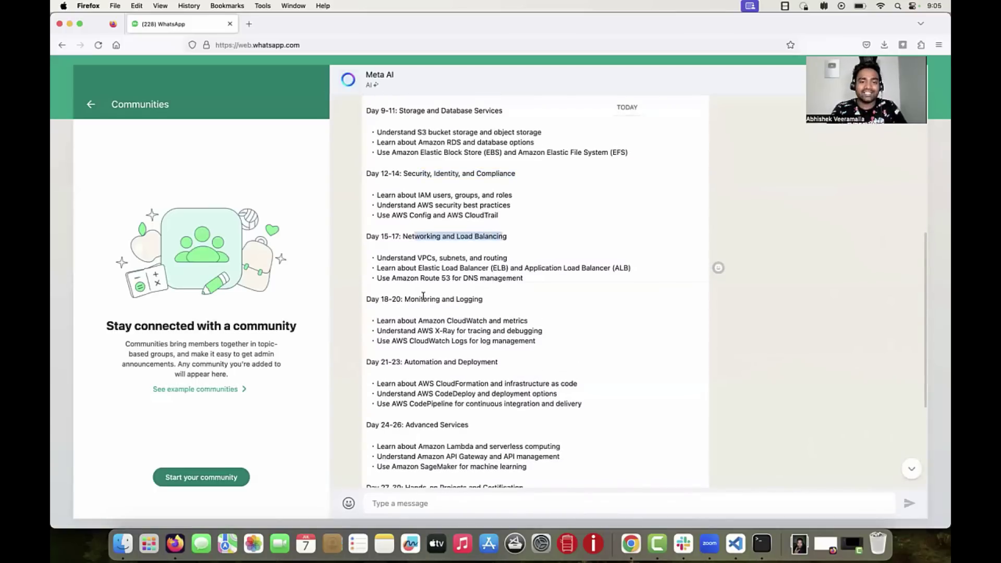
drag(423, 300, 483, 299)
scroll(483, 299, down, 7)
drag(422, 230, 501, 263)
scroll(503, 261, down, 2)
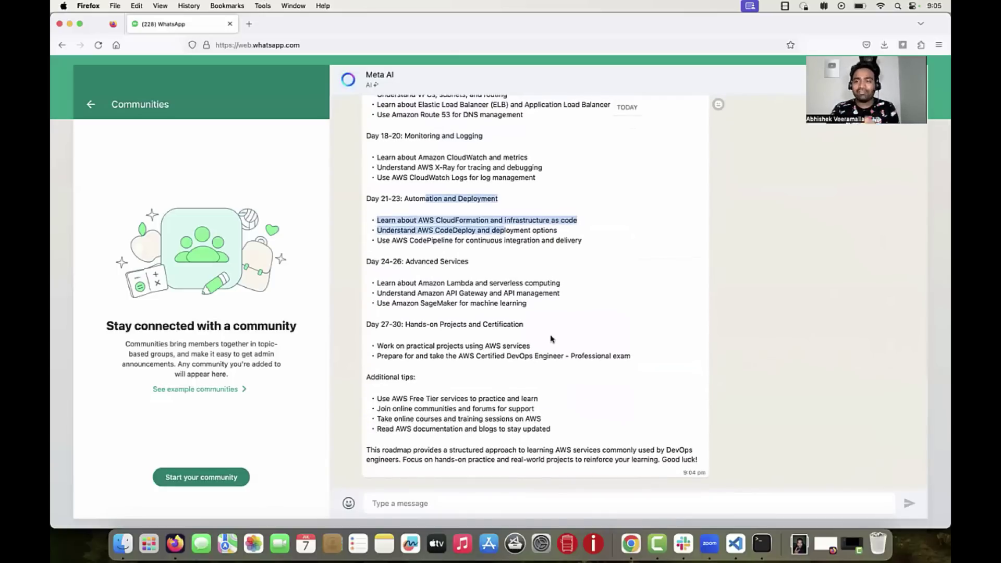
scroll(552, 338, up, 1)
scroll(551, 338, up, 6)
scroll(551, 338, up, 3)
scroll(551, 338, up, 1)
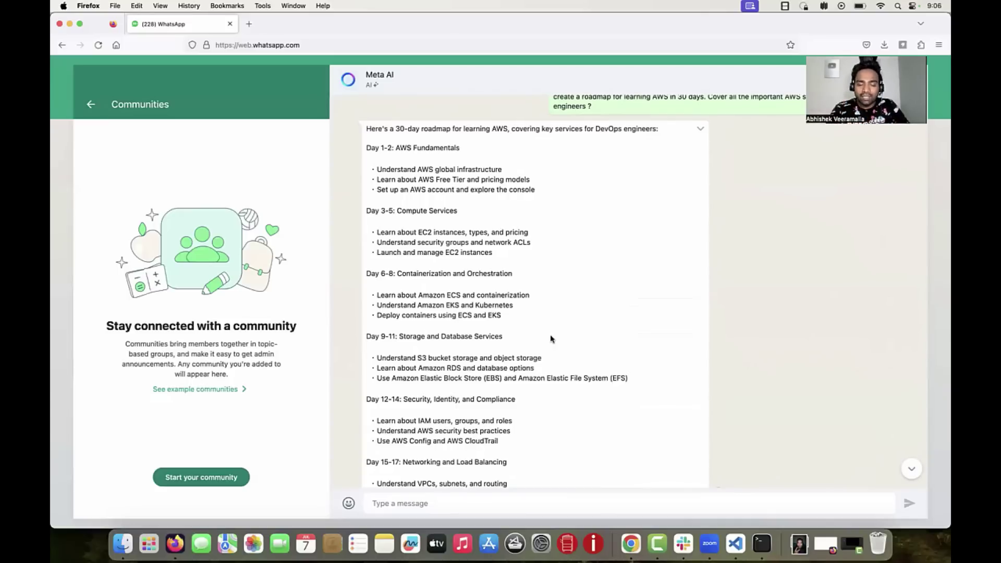
scroll(551, 339, down, 5)
scroll(551, 338, up, 5)
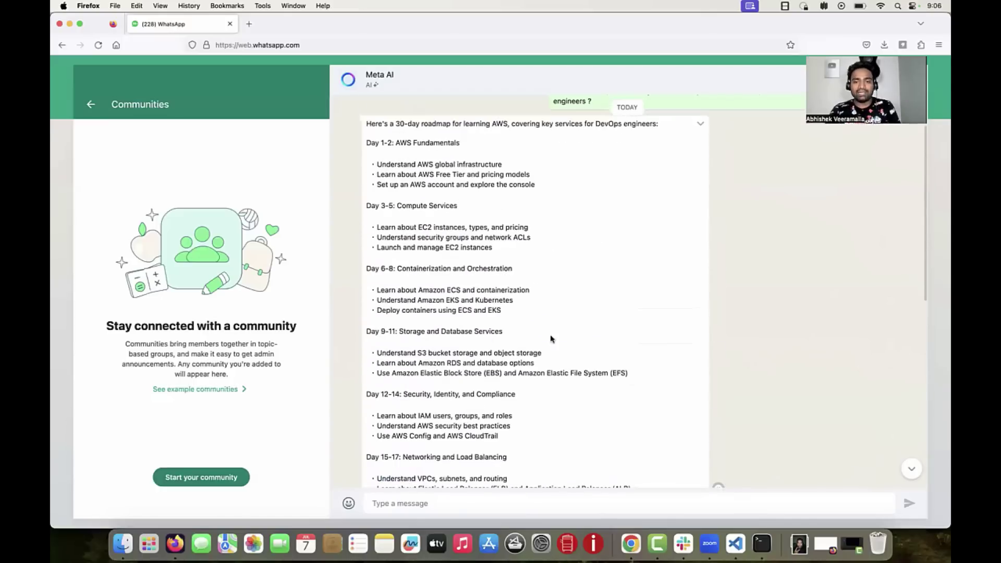
scroll(580, 258, up, 2)
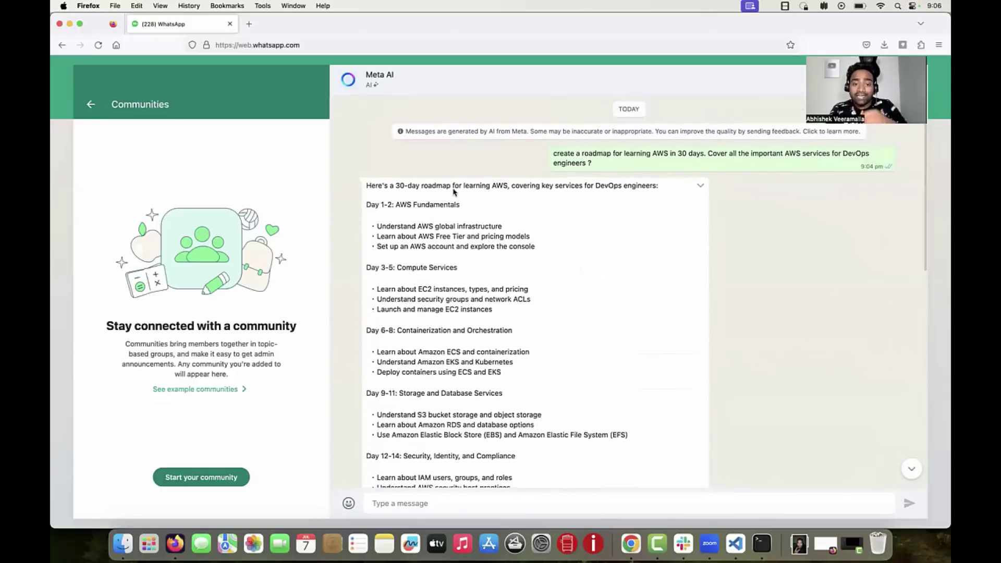
drag(453, 187, 467, 299)
scroll(466, 301, down, 1)
scroll(462, 301, down, 2)
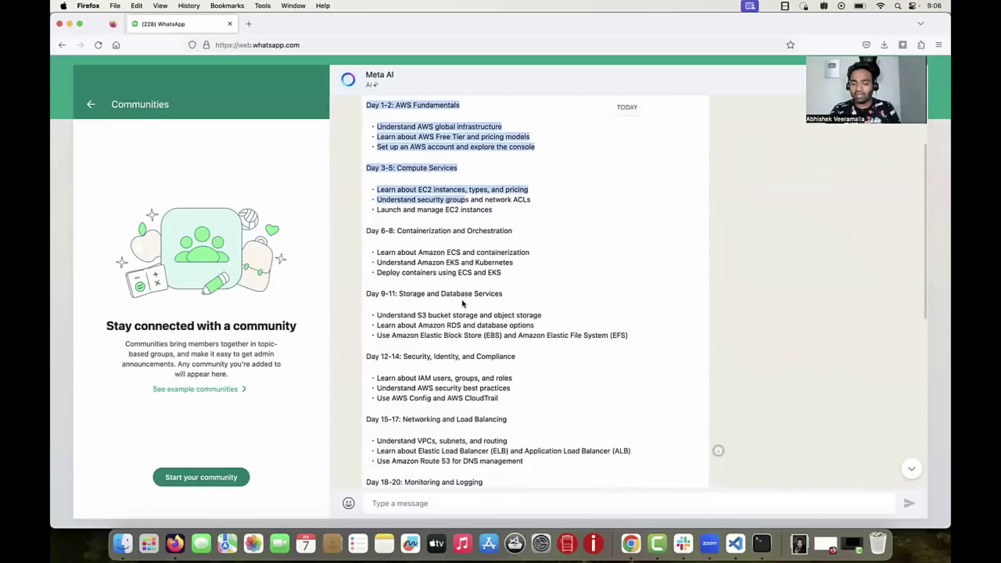
scroll(462, 303, down, 1)
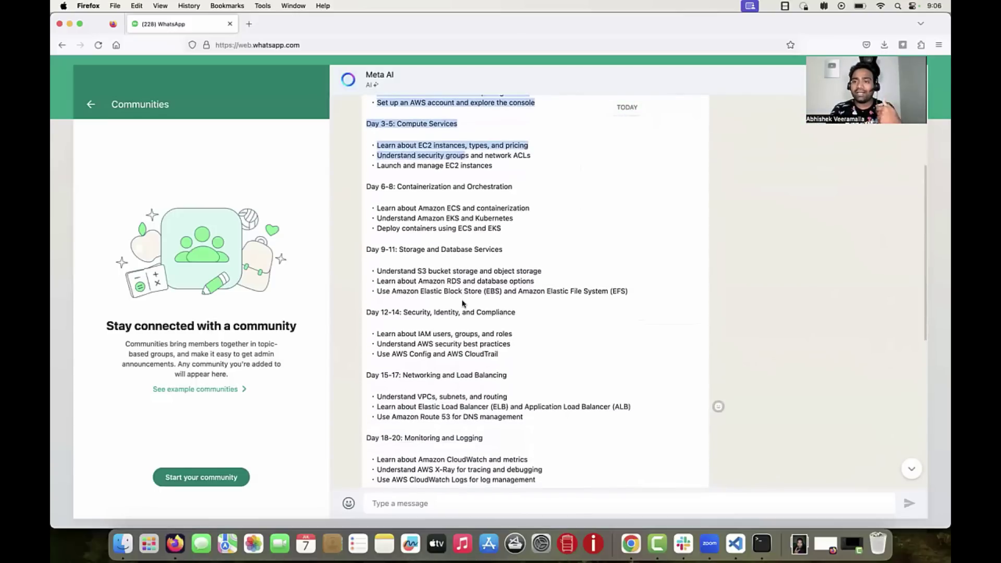
scroll(763, 288, up, 2)
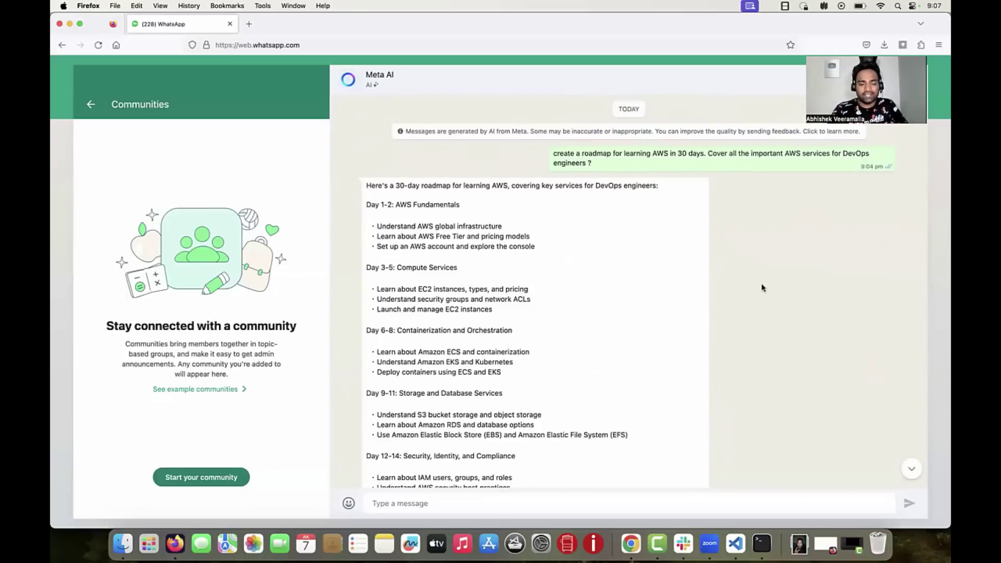
mouse_move(379, 227)
drag(378, 226, 520, 228)
key(super+c)
scroll(521, 235, down, 10)
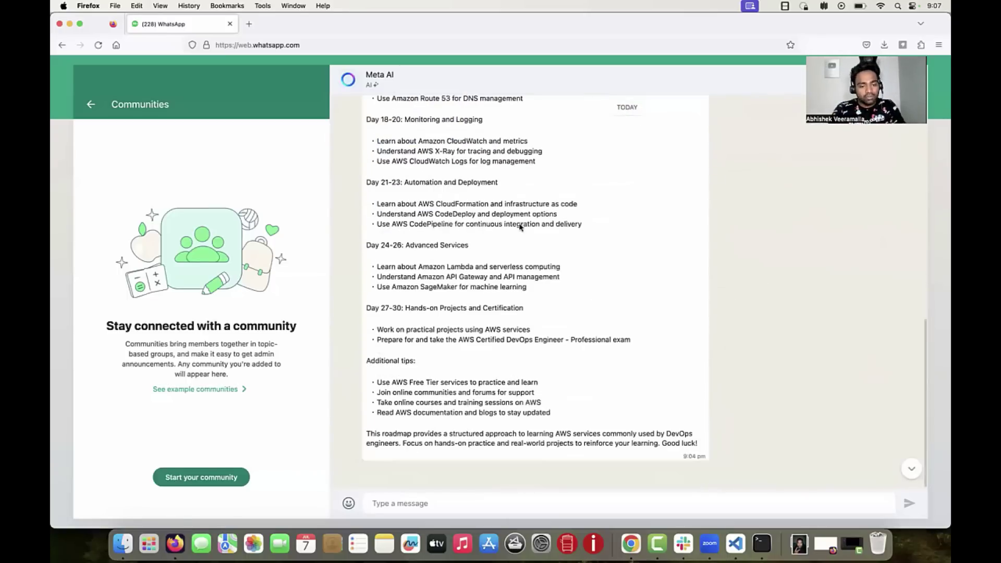
Draft 'what exactly is Understanding AWS global infrastructure' with the pasted line, adding 'Can you share some reference?'.
click(504, 500)
text(what exactly is)
key(super+v)
click(465, 503)
text(ing)
key(Left)
key(Left)
key(Left)
key(BackSpace)
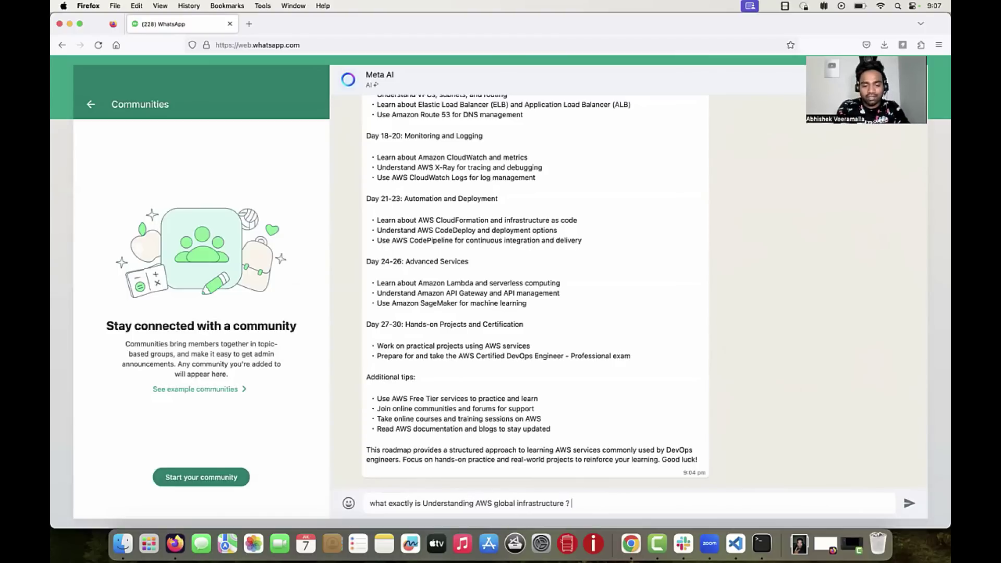
text(Can you share f)
key(BackSpace)
key(BackSpace)
key(BackSpace)
text(some regfer)
key(BackSpace)
key(BackSpace)
key(BackSpace)
text(fere)
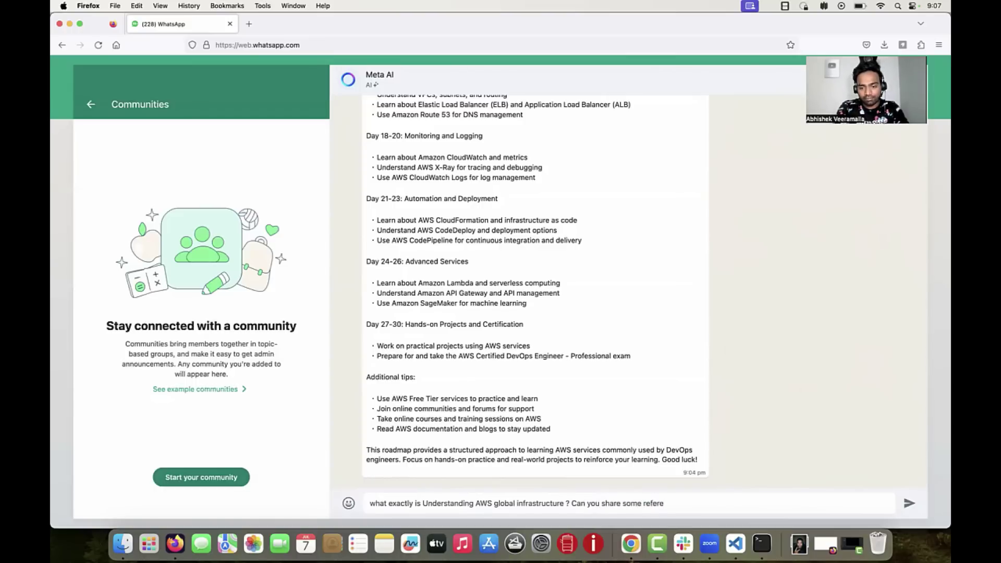
text(nce?)
Send the global infrastructure follow-up and highlight the infrastructure line in Meta AI's answer.
key(Return)
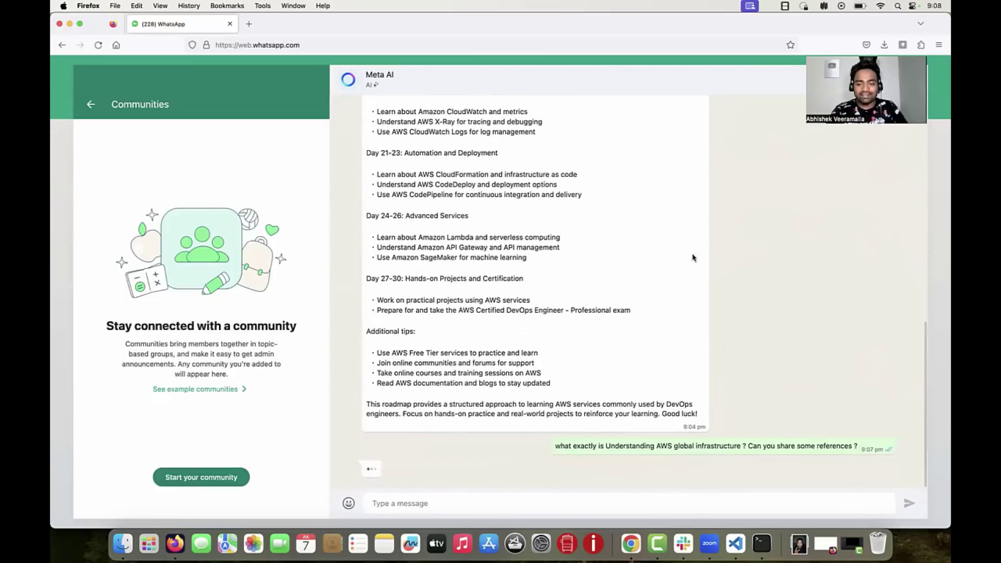
scroll(639, 268, up, 5)
scroll(639, 268, up, 5)
drag(377, 226, 504, 227)
scroll(504, 230, down, 1)
scroll(503, 231, down, 2)
scroll(764, 277, down, 1)
scroll(756, 279, down, 2)
scroll(791, 219, down, 1)
scroll(736, 282, down, 2)
scroll(682, 337, down, 1)
scroll(624, 393, down, 1)
scroll(624, 394, down, 1)
scroll(623, 393, down, 2)
scroll(623, 393, down, 1)
scroll(623, 394, down, 3)
scroll(624, 393, down, 4)
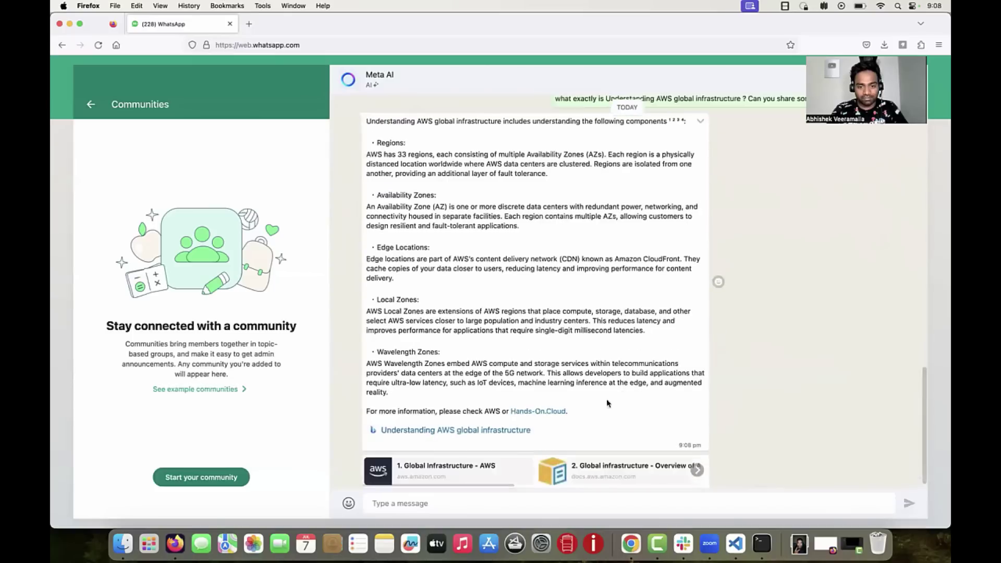
Open the 'Global Infrastructure - AWS' reference in a new tab, switching between it and the chat.
right_click(427, 461)
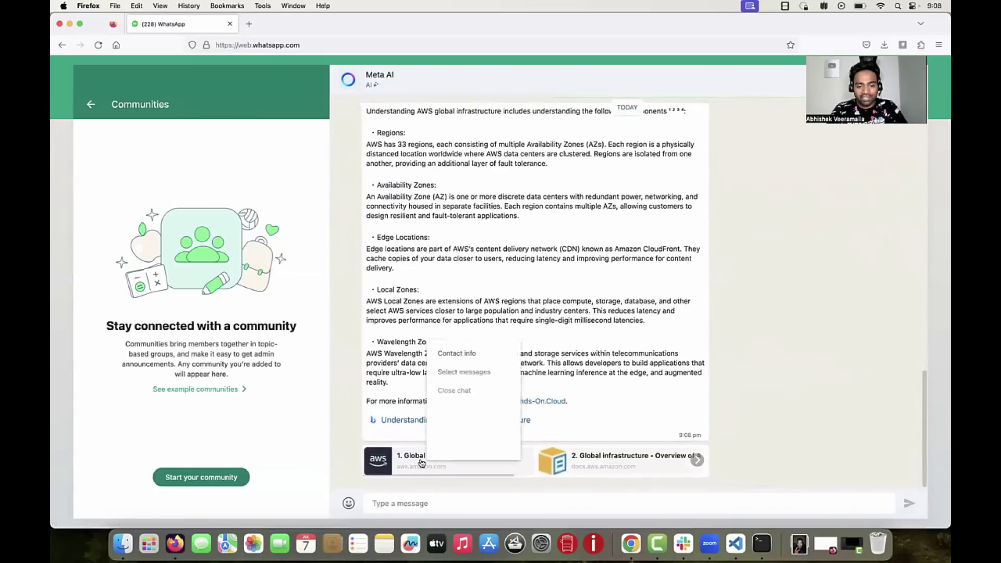
click(401, 456)
click(429, 467)
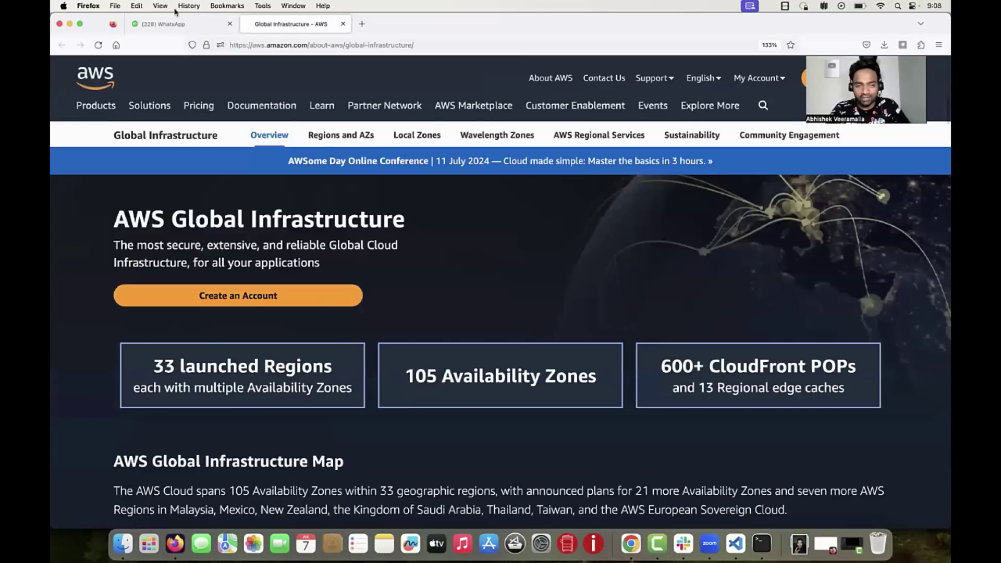
click(180, 26)
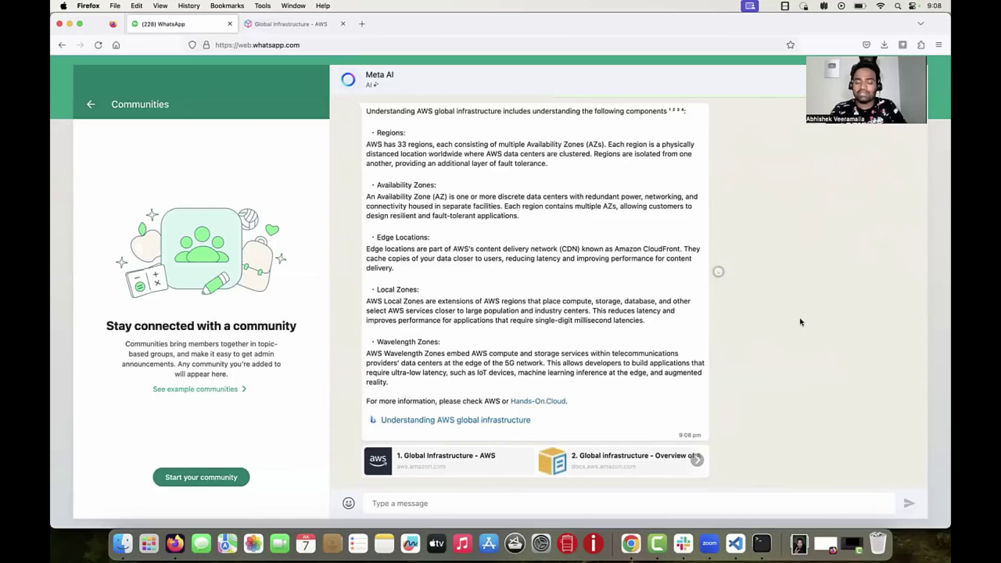
scroll(733, 273, up, 3)
scroll(732, 273, up, 3)
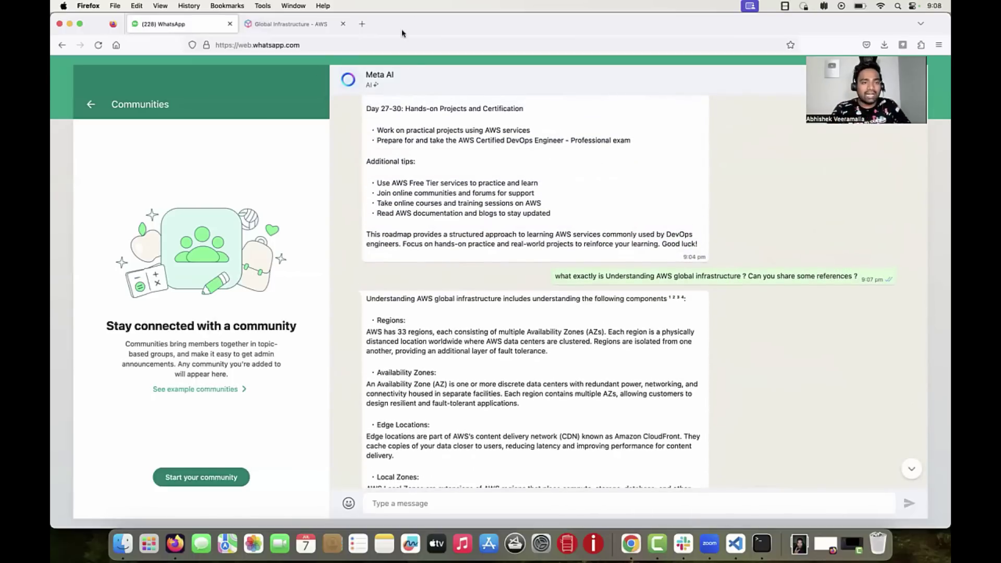
click(300, 27)
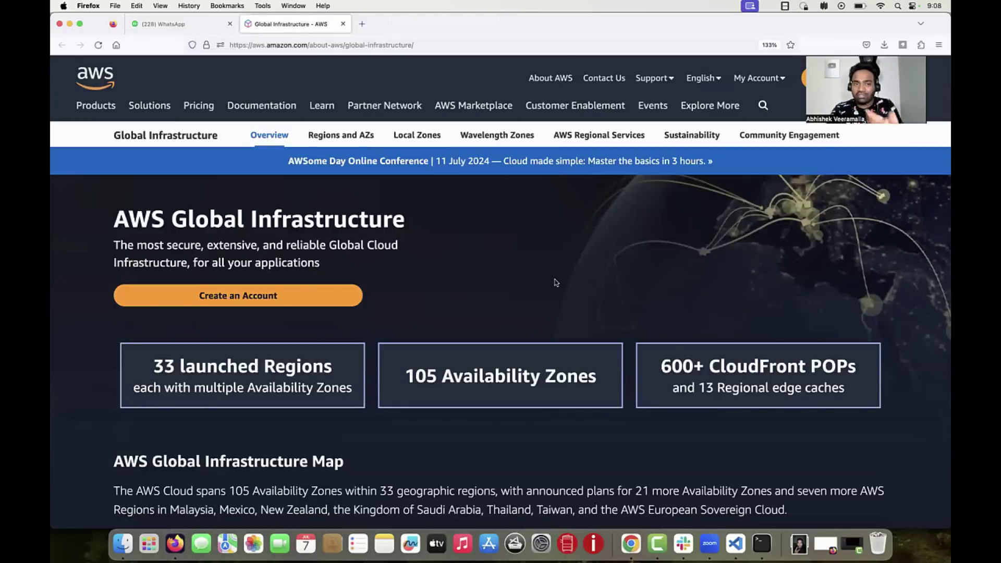
click(188, 23)
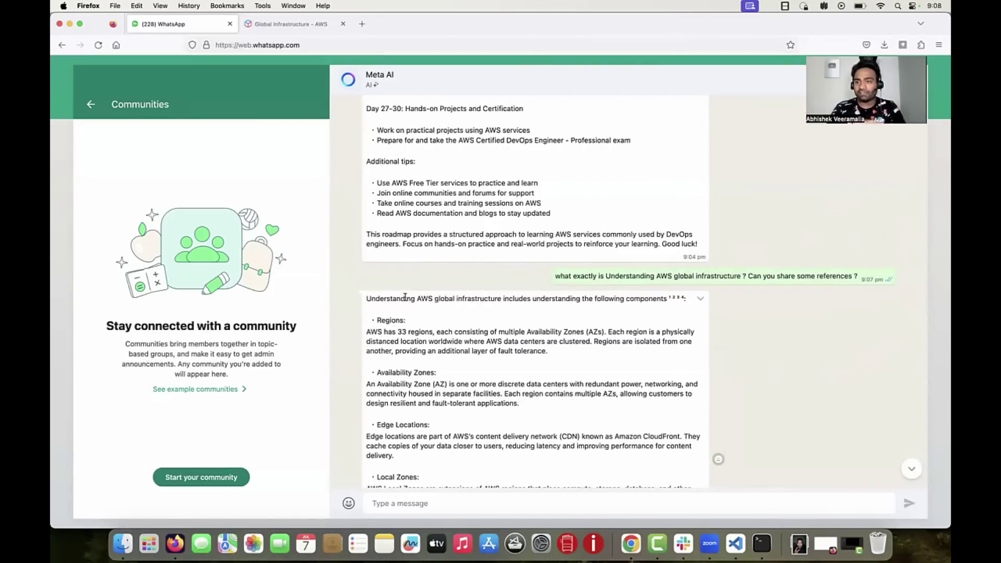
scroll(752, 423, down, 5)
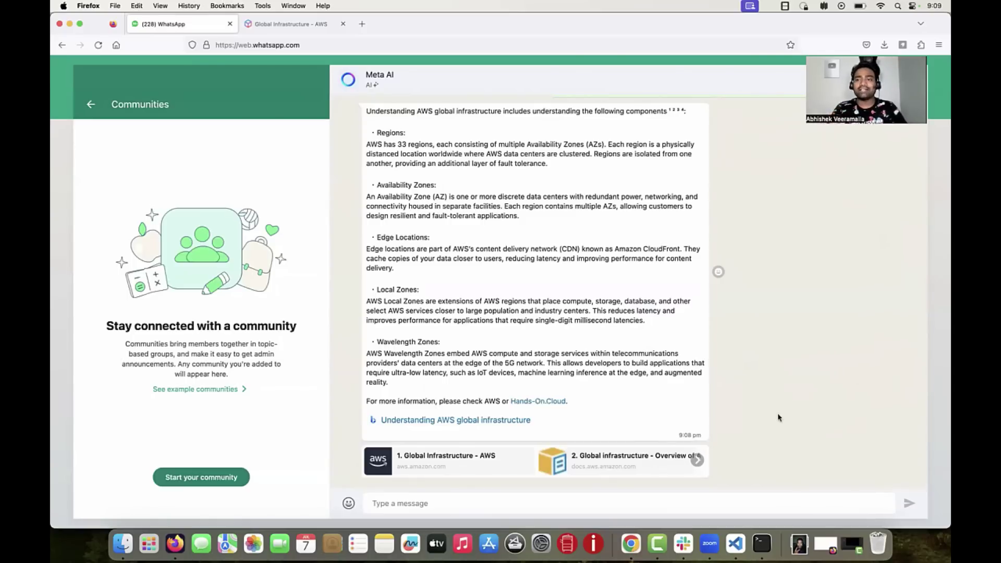
click(661, 506)
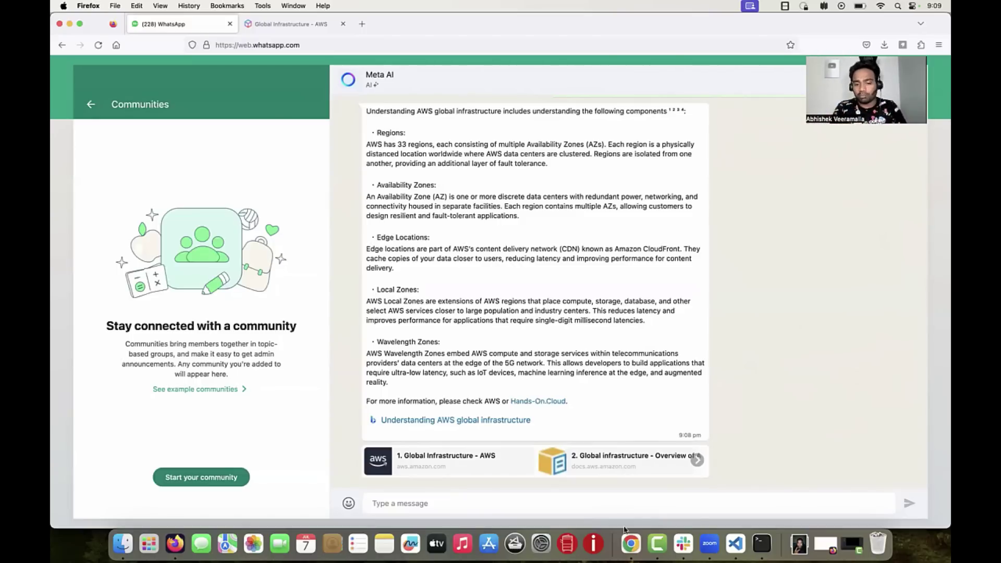
Send '/imagine generate a old server room with alot of servers' to Meta AI.
click(582, 507)
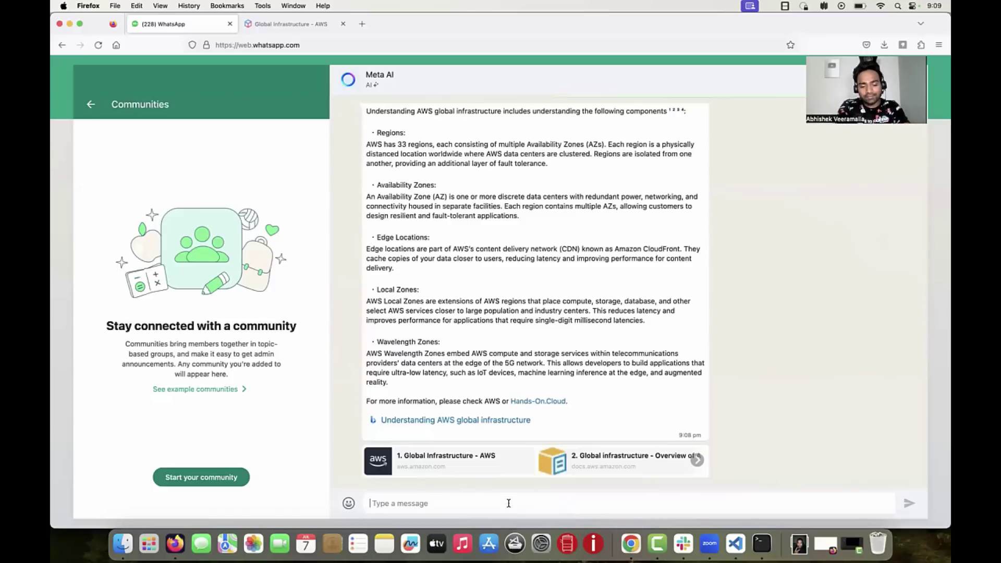
text(/imag)
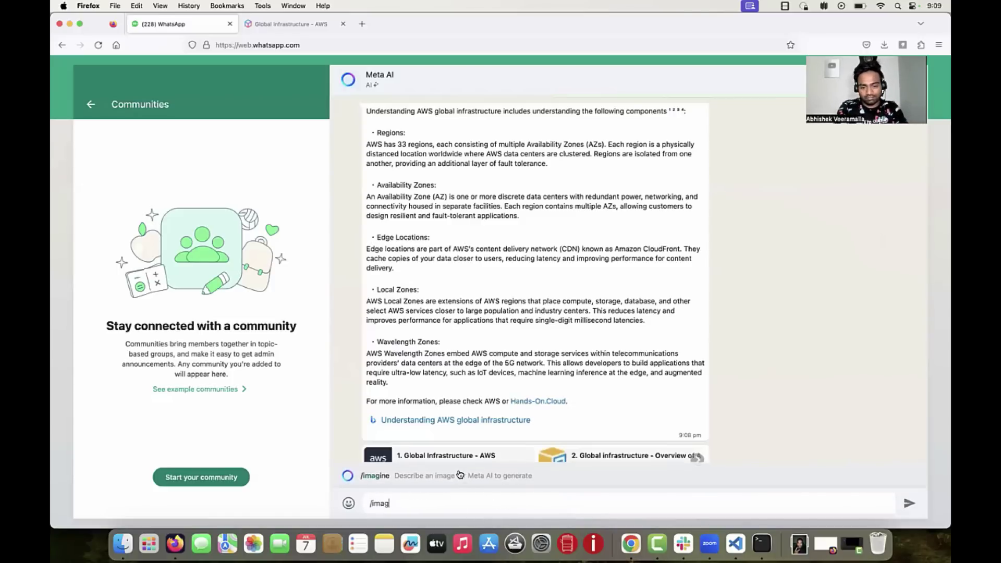
click(457, 475)
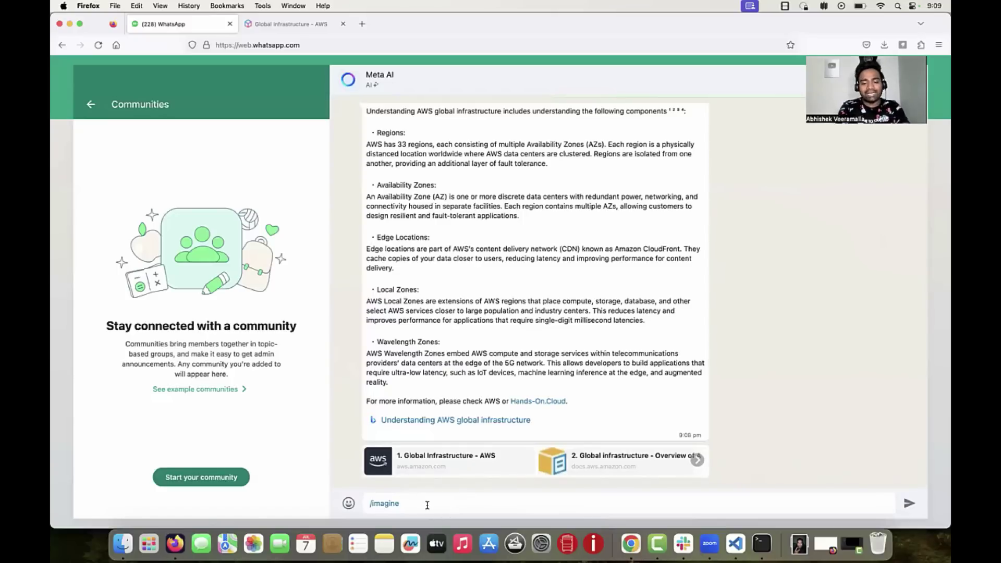
text(cre)
key(BackSpace)
key(BackSpace)
key(BackSpace)
text(generate a old )
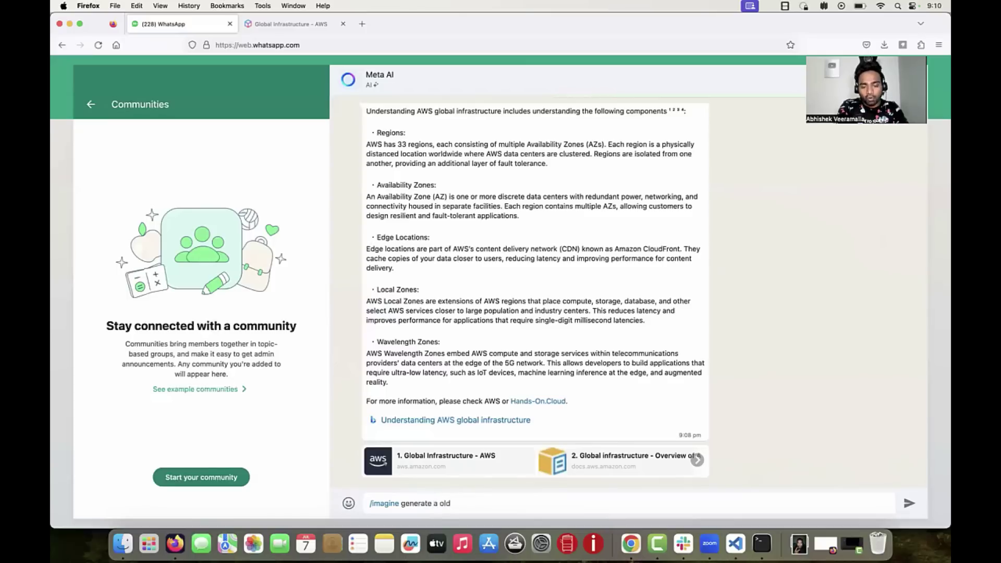
text(server room with )
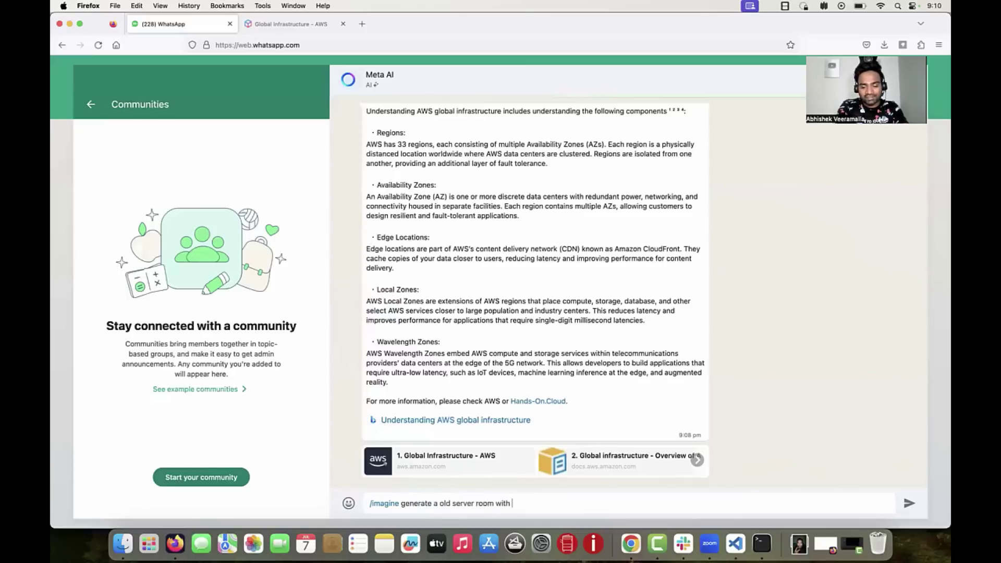
text(alot of servers)
key(Return)
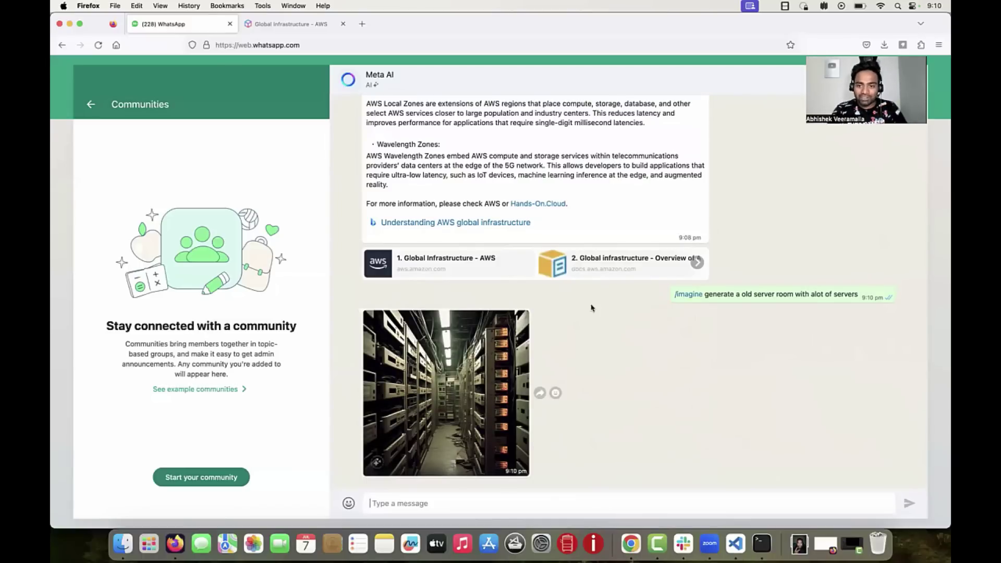
mouse_move(447, 393)
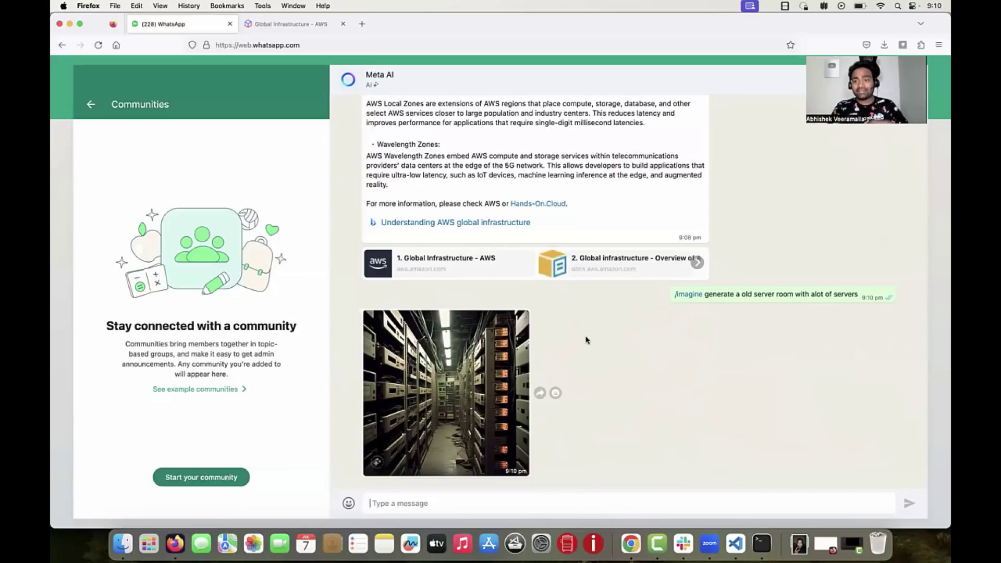
scroll(586, 340, up, 2)
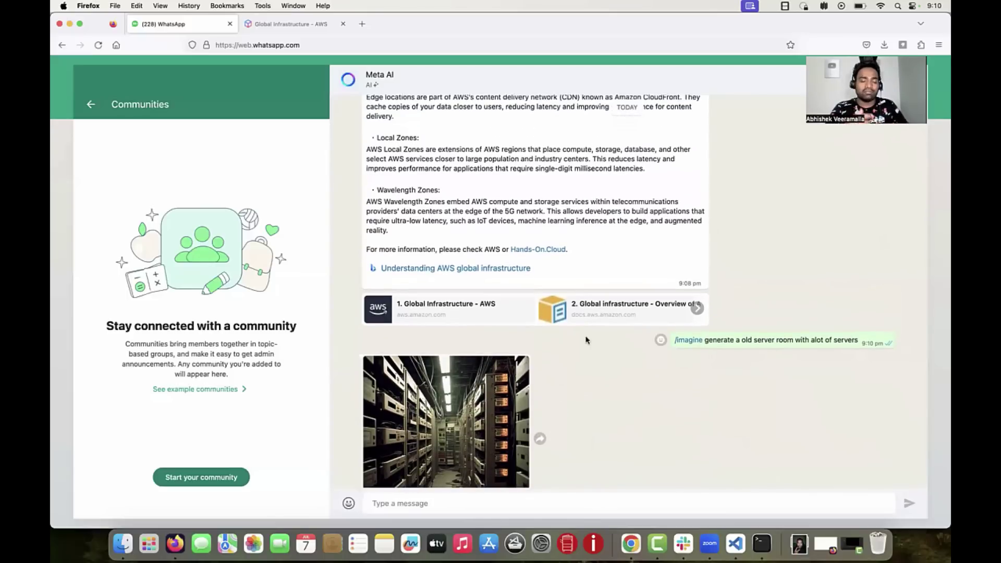
scroll(587, 339, down, 2)
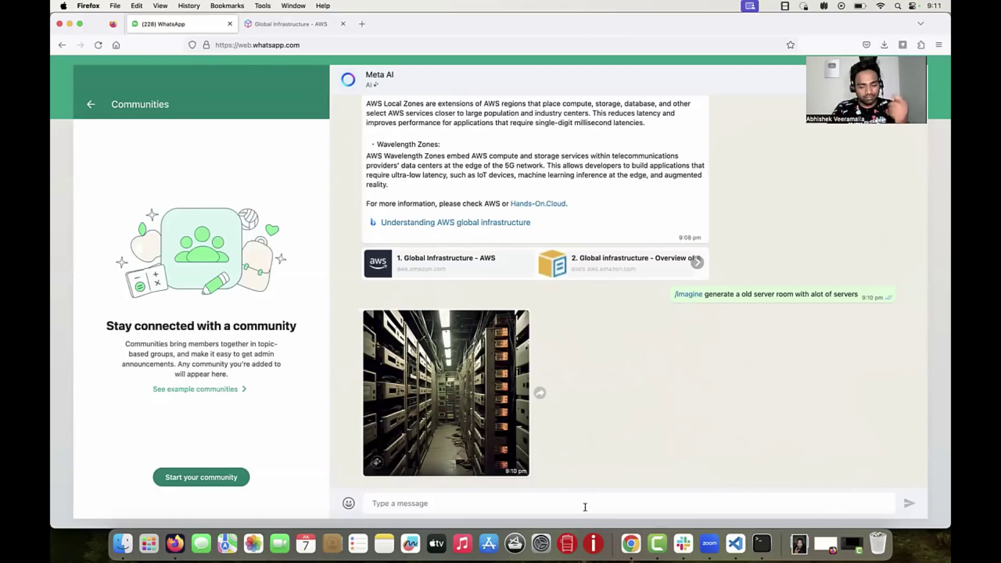
click(585, 507)
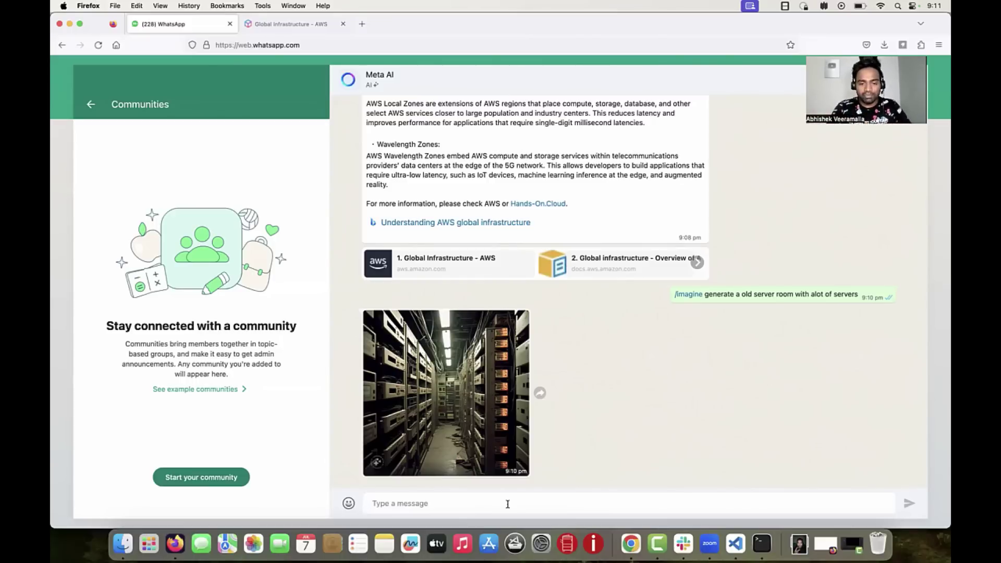
text(ssh: connection failed , )
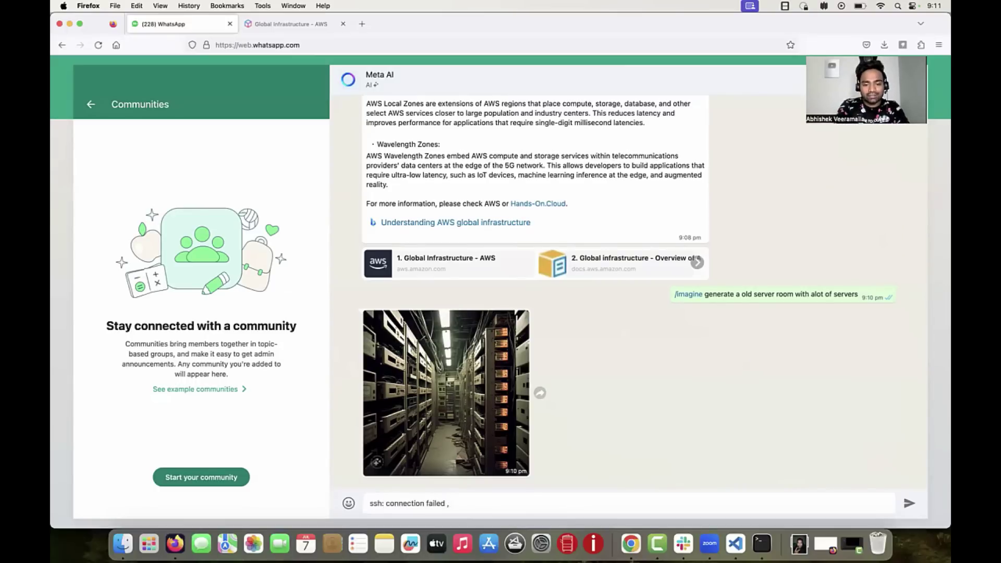
text(what are the different)
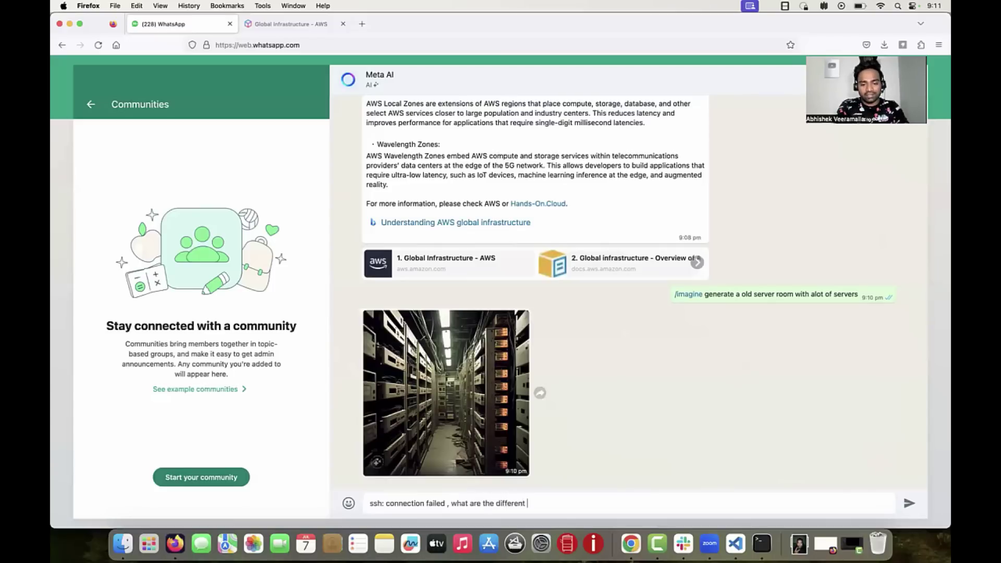
text(reasons why I run into these issues ?)
Send the 'ssh connection failed' troubleshooting question to Meta AI.
key(Return)
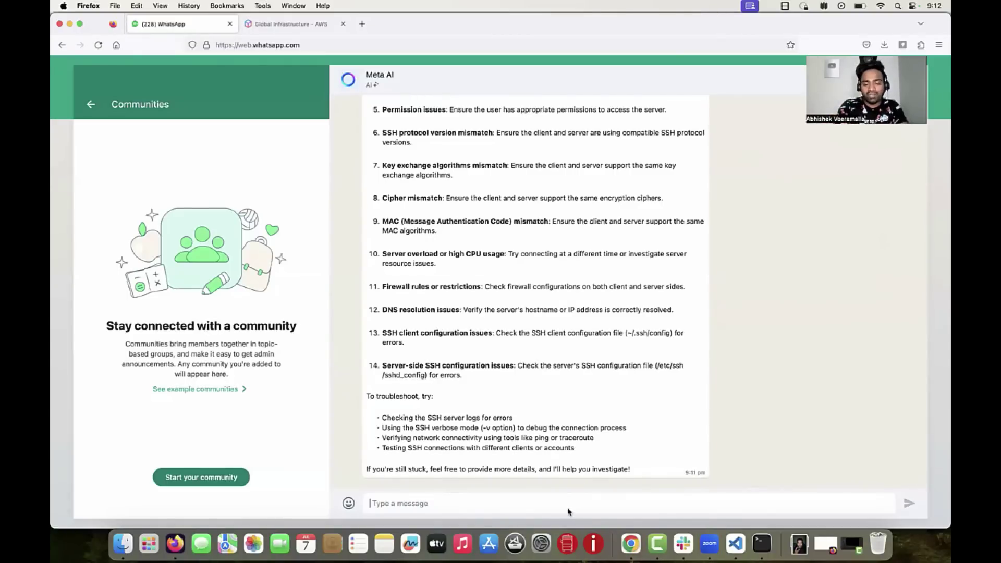
text(Tomorrow I have an interview on Kubernetes.)
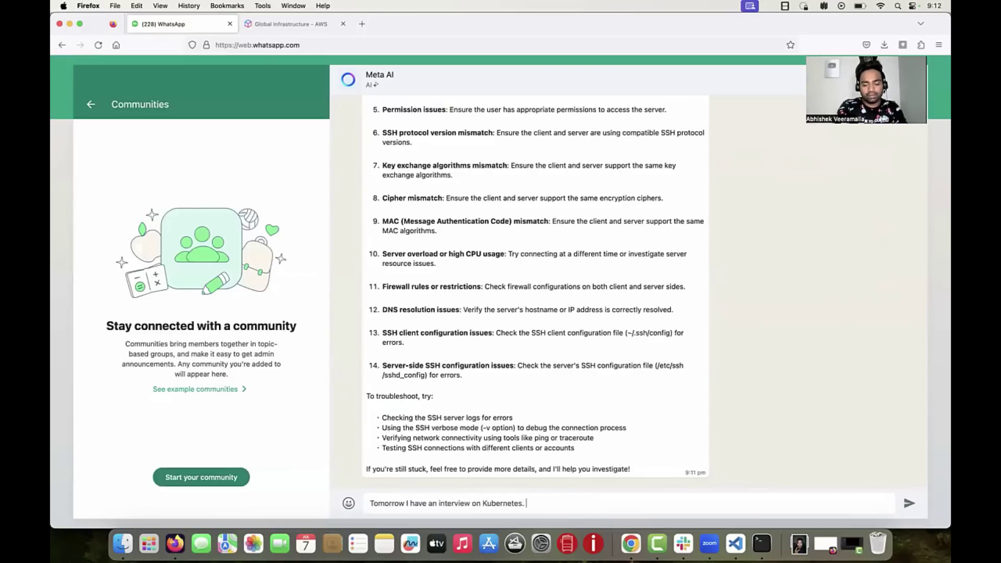
text(I hav)
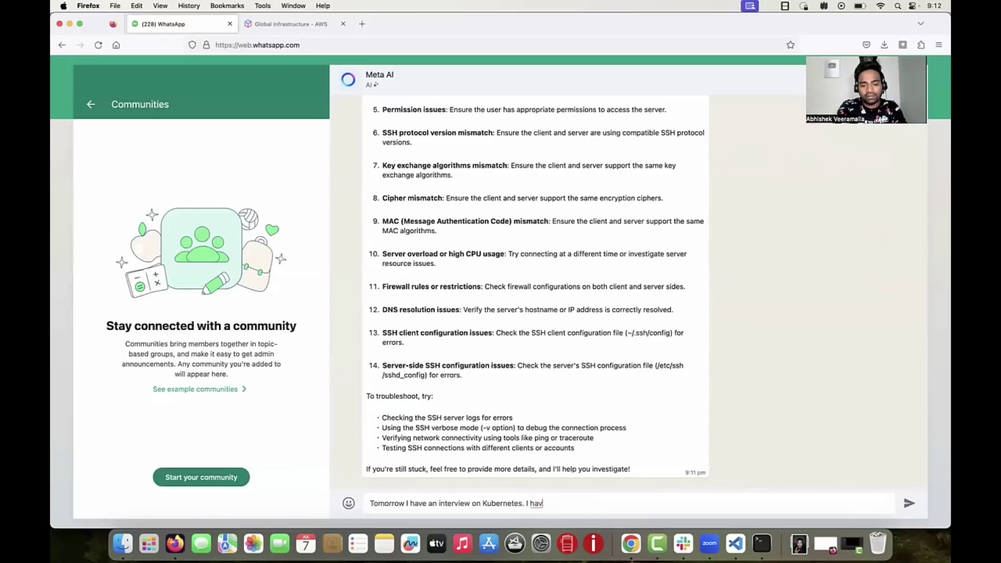
text(re 3 years experience onKubernetes.Please)
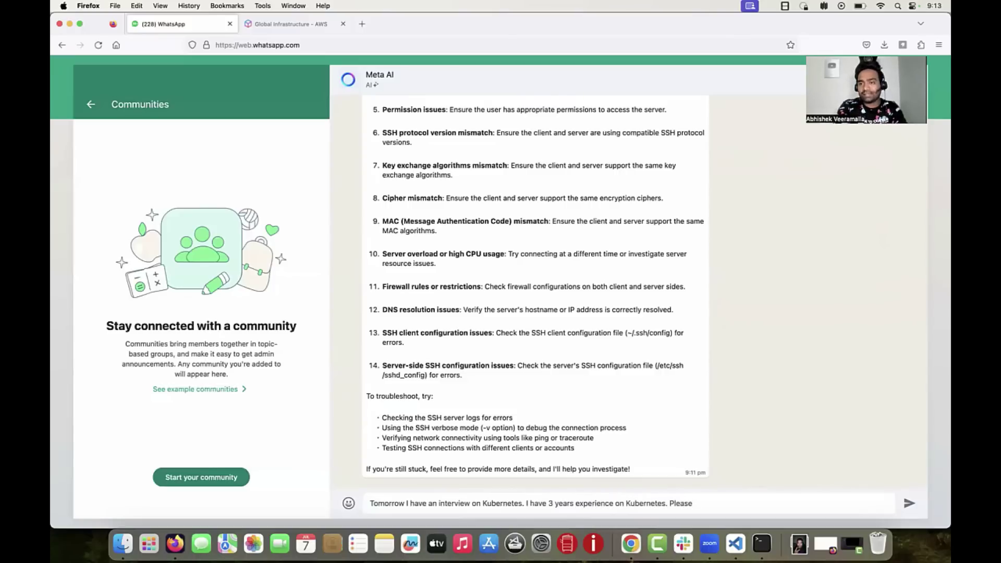
text(ask some interview questions ?)
Send the Kubernetes interview-question request for 3 years' experience to Meta AI.
key(Return)
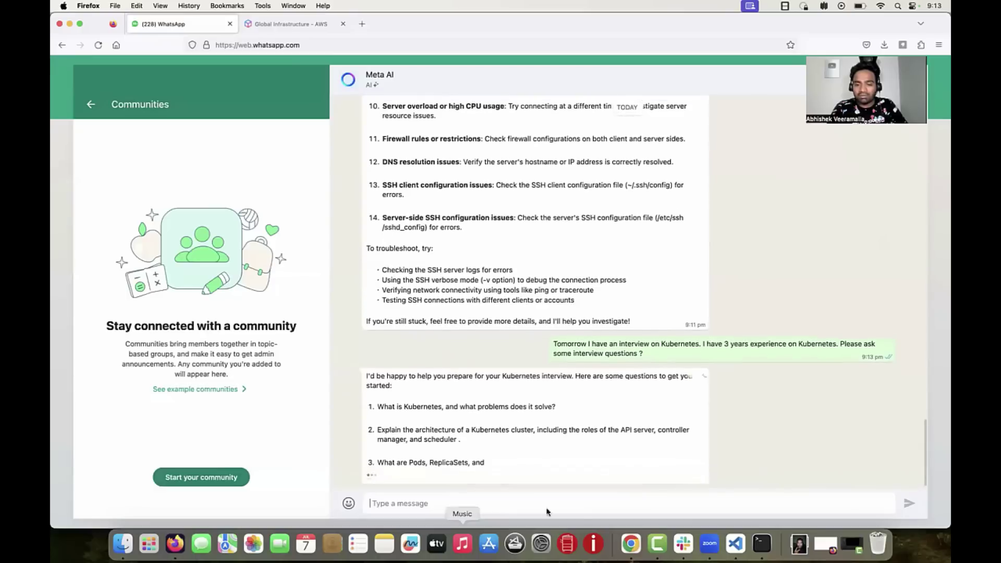
Highlight the sent Kubernetes message and the reply's opening questions on Pods, ReplicaSets and Deployments.
drag(564, 325, 624, 374)
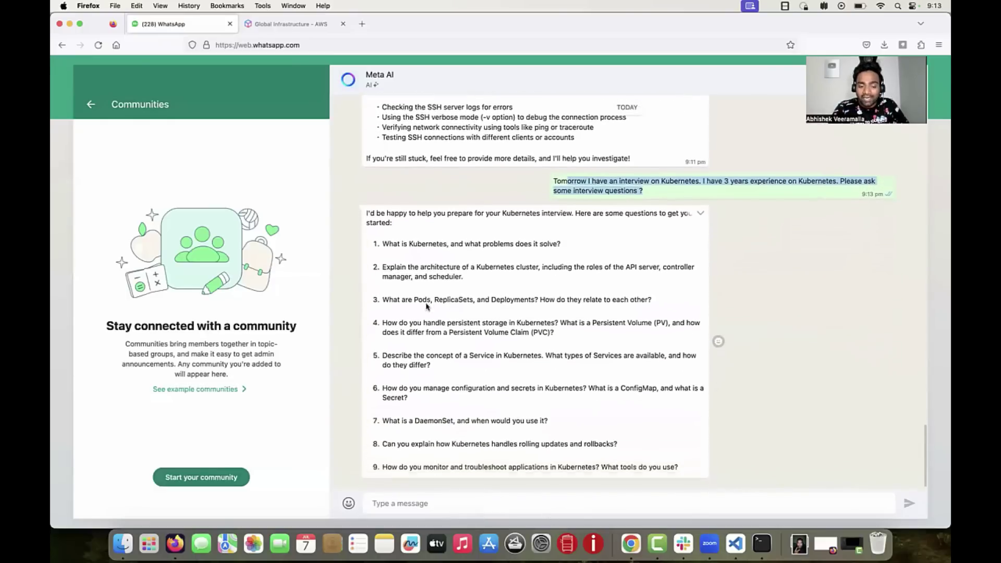
scroll(521, 374, up, 2)
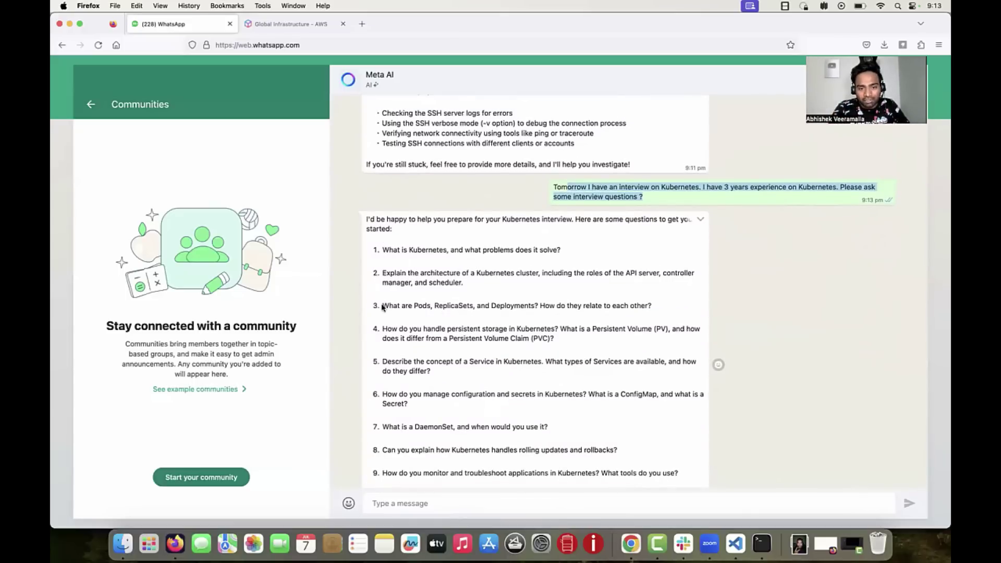
drag(381, 305, 727, 304)
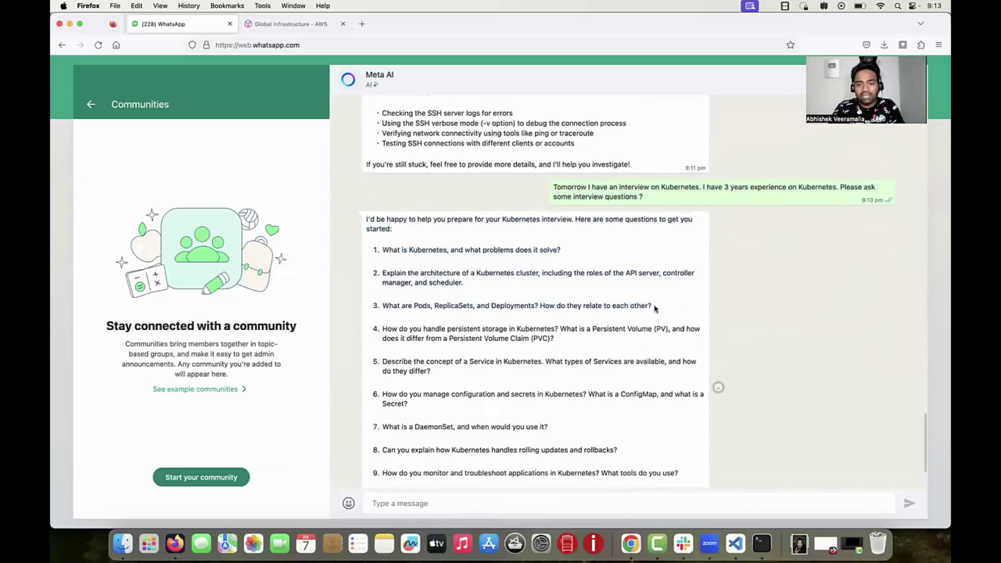
drag(654, 306, 388, 307)
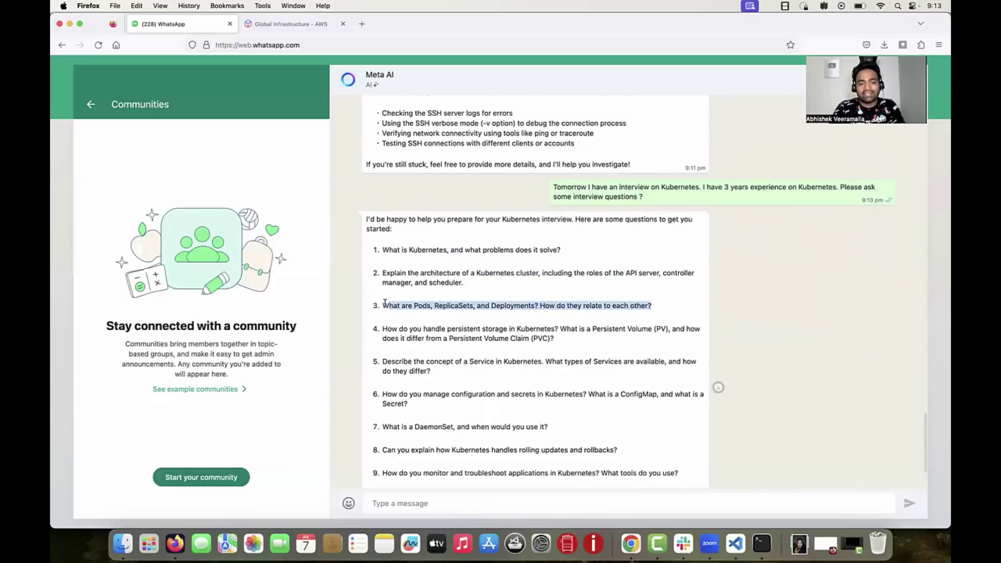
click(455, 500)
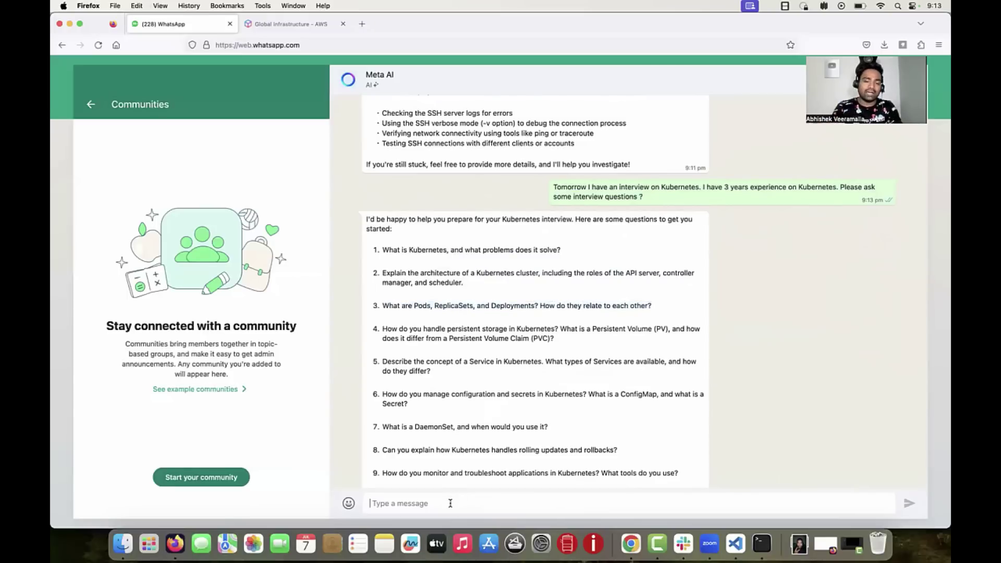